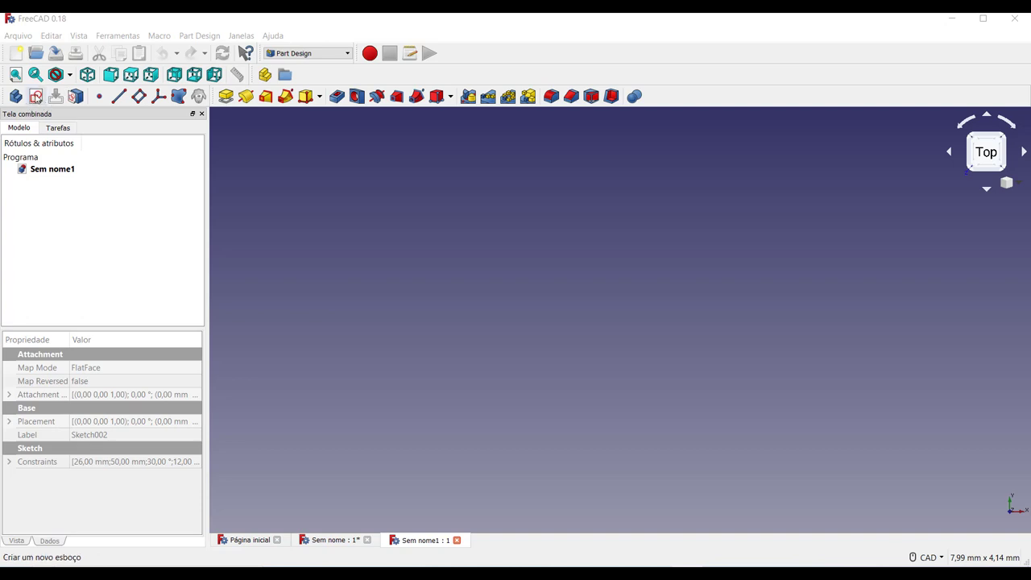
# - Start a sketch on the XY plane and draw a rectangle
pyautogui.click(36, 96)
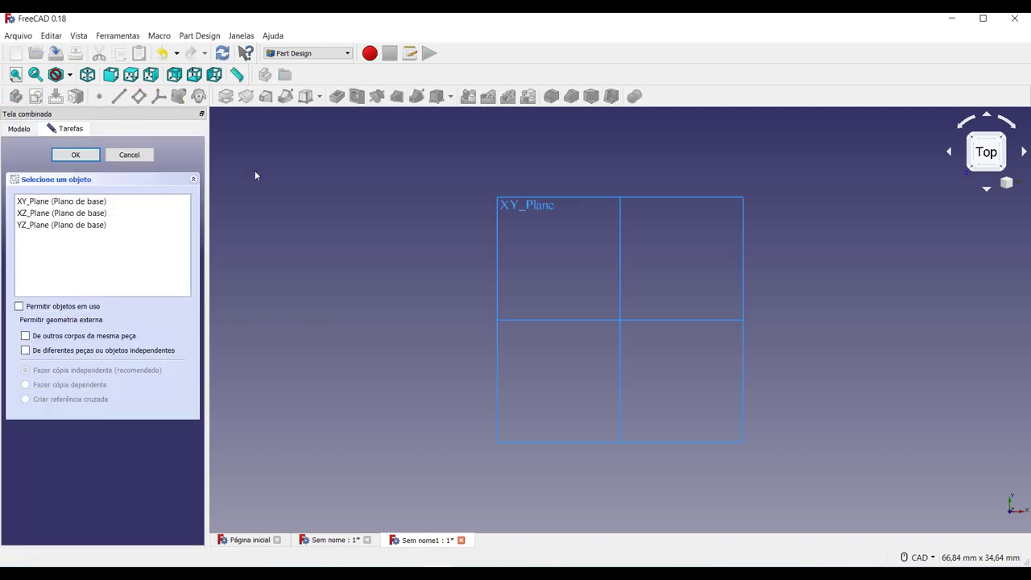
pyautogui.click(87, 160)
pyautogui.moveTo(508, 348)
pyautogui.mouseDown(button='middle')
pyautogui.moveTo(480, 446)
pyautogui.moveTo(552, 386)
pyautogui.moveTo(518, 373)
pyautogui.mouseUp(button='middle')
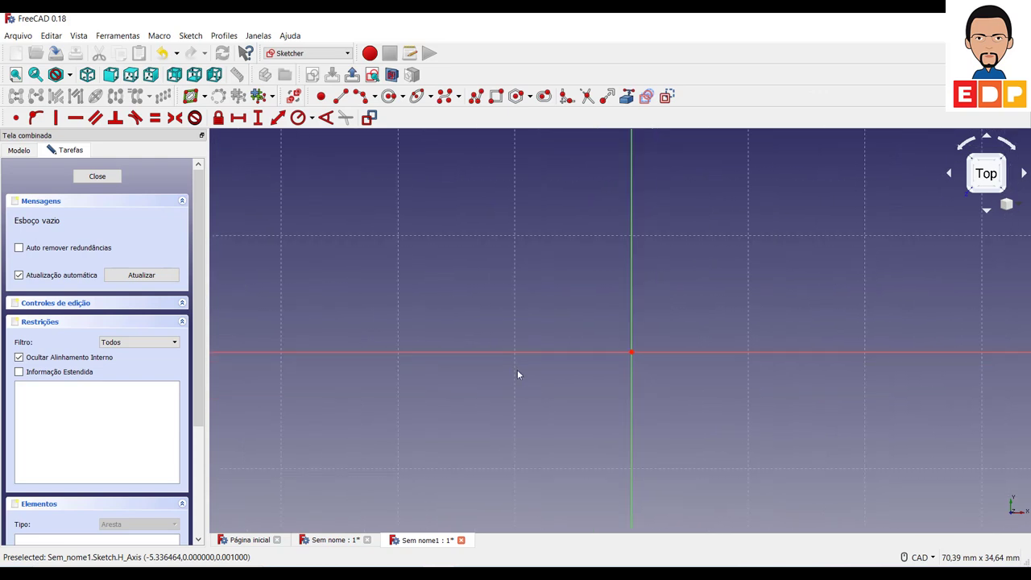
pyautogui.click(495, 96)
pyautogui.click(475, 197)
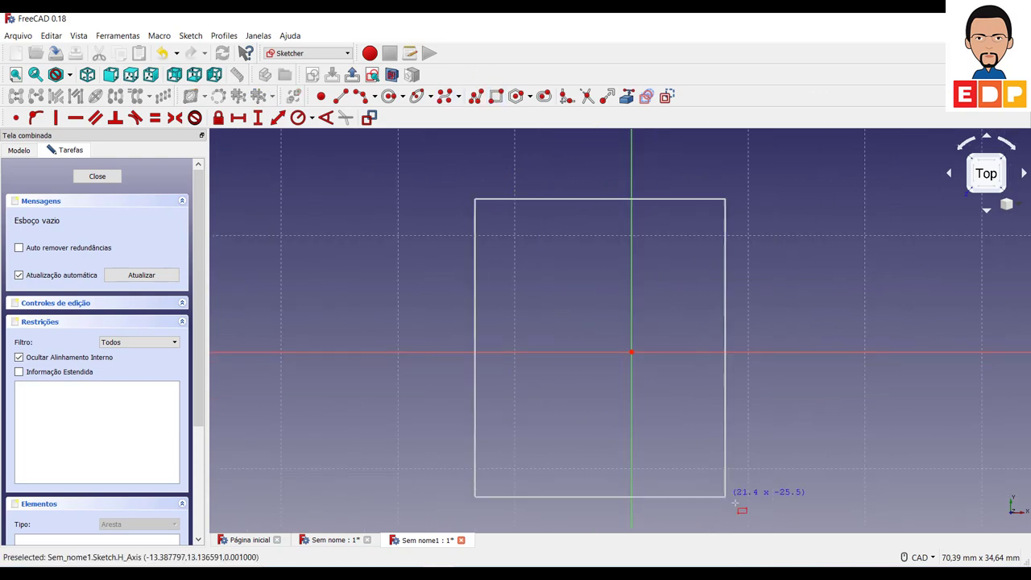
pyautogui.click(812, 485)
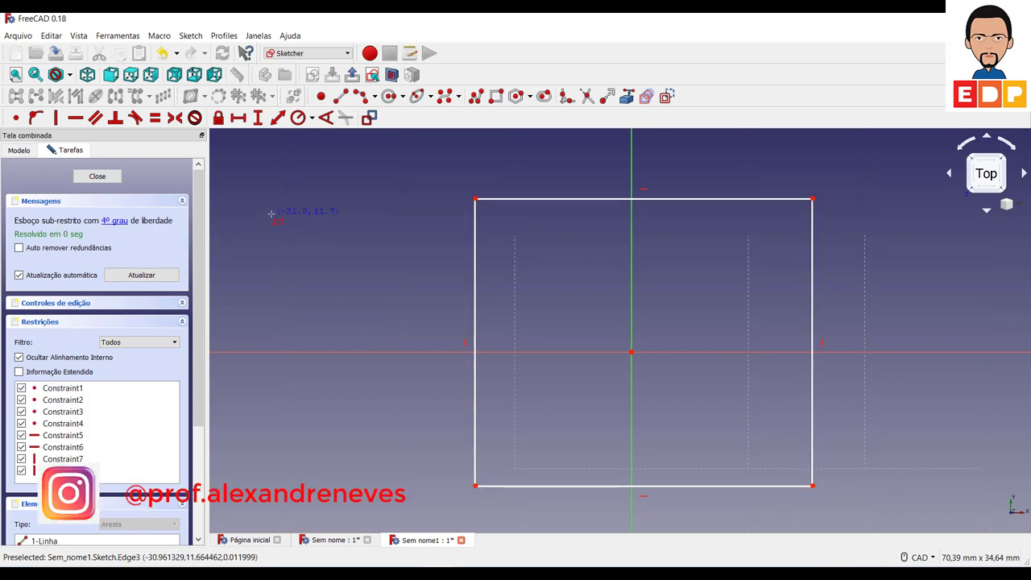
# - Constrain the rectangle to 50 mm tall and 50 mm wide
pyautogui.click(257, 117)
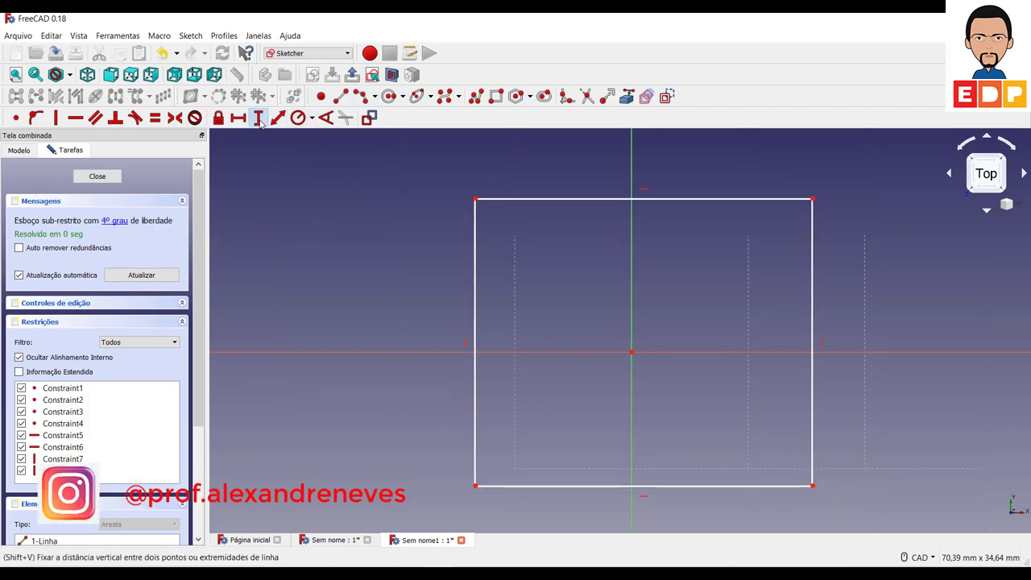
pyautogui.click(475, 302)
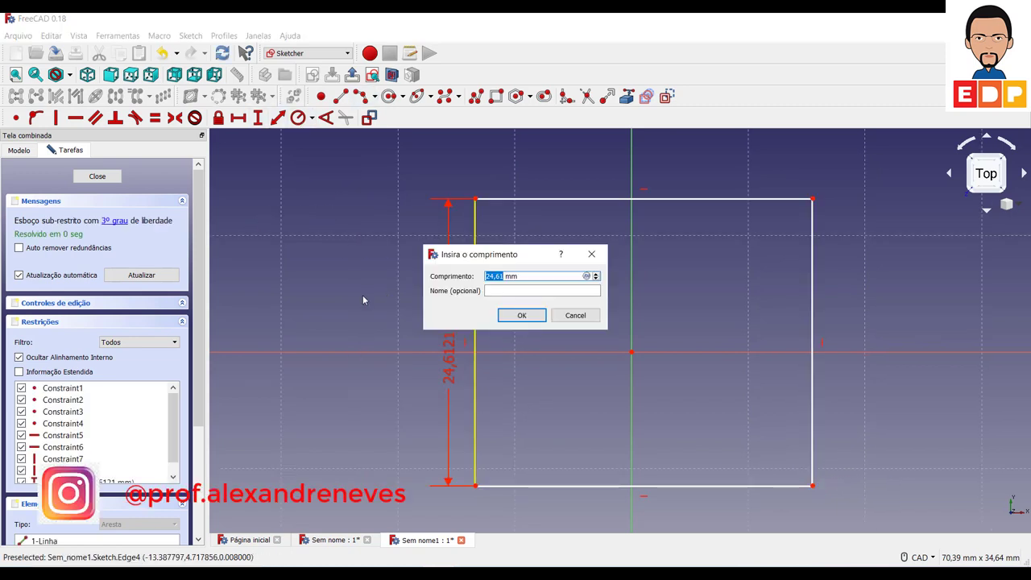
pyautogui.write('50')
pyautogui.press('Return')
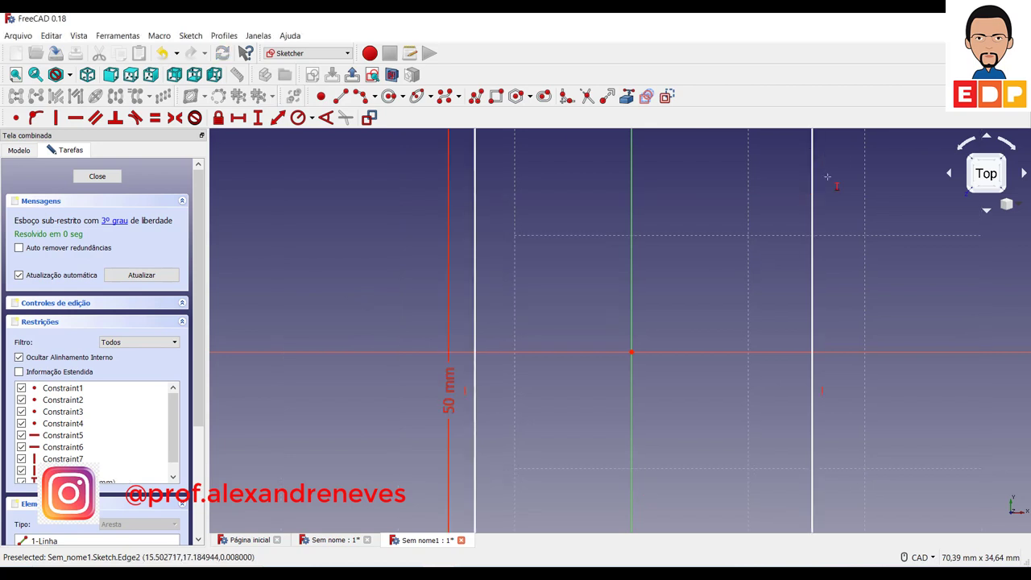
pyautogui.scroll(-2, 827, 177)
pyautogui.moveTo(743, 131); pyautogui.dragTo(643, 269, button='middle')
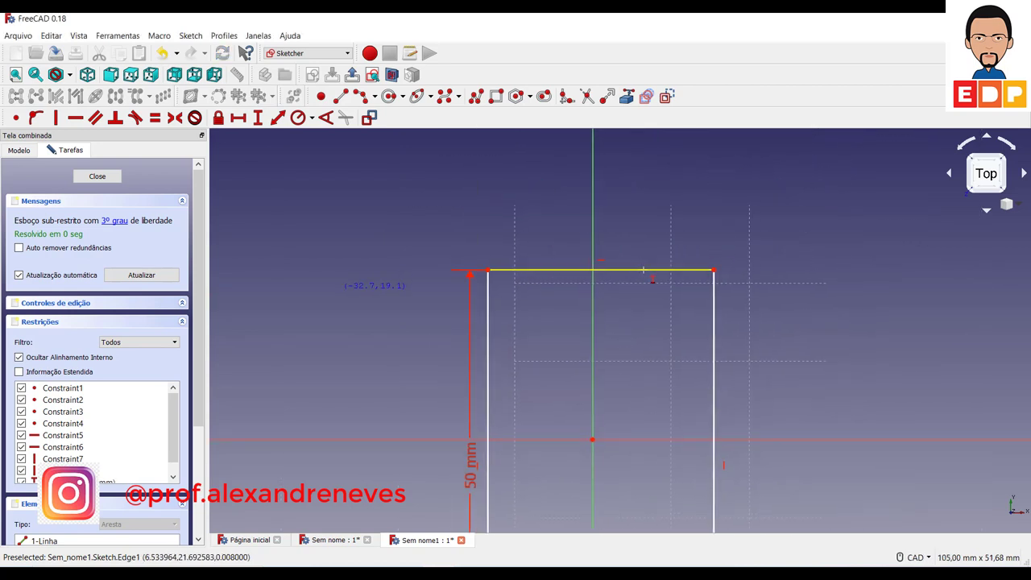
pyautogui.click(643, 269)
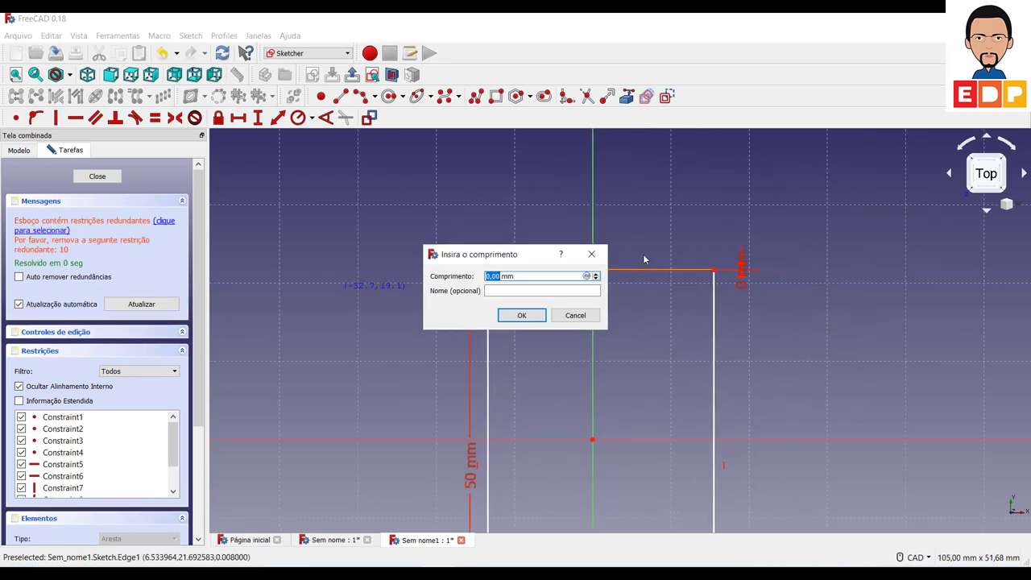
pyautogui.click(575, 314)
pyautogui.click(240, 118)
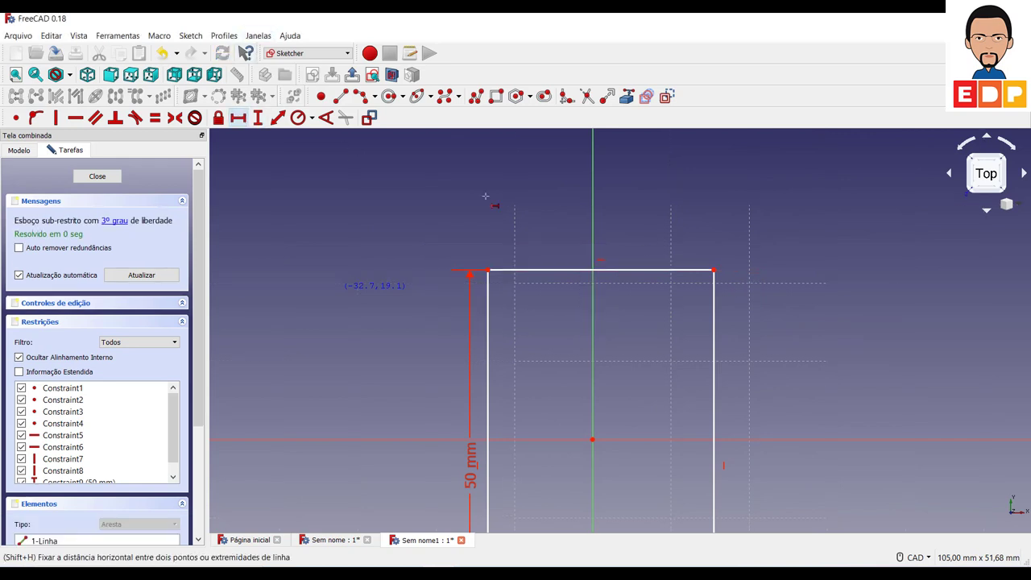
pyautogui.click(654, 270)
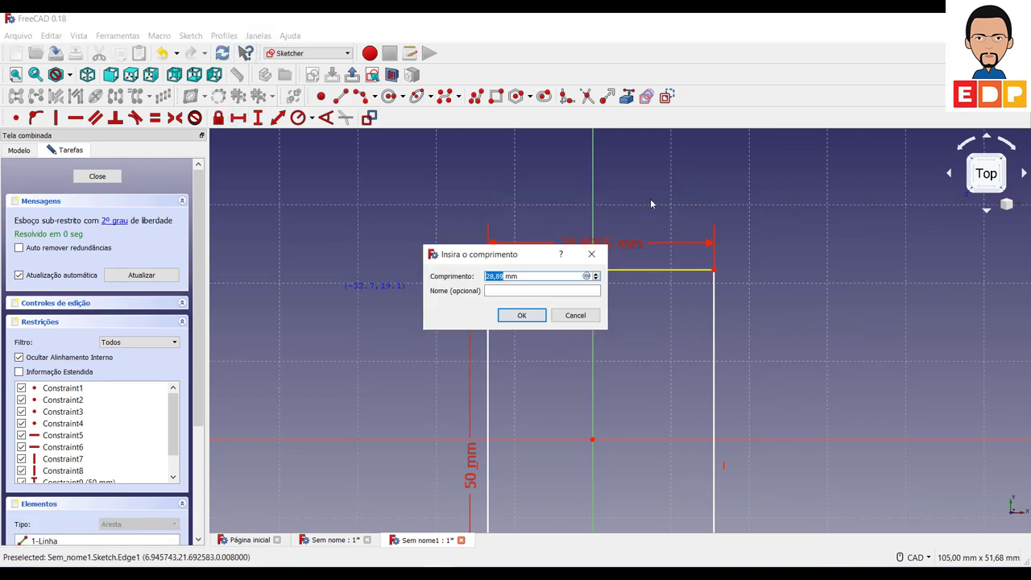
pyautogui.write('50')
pyautogui.press('Return')
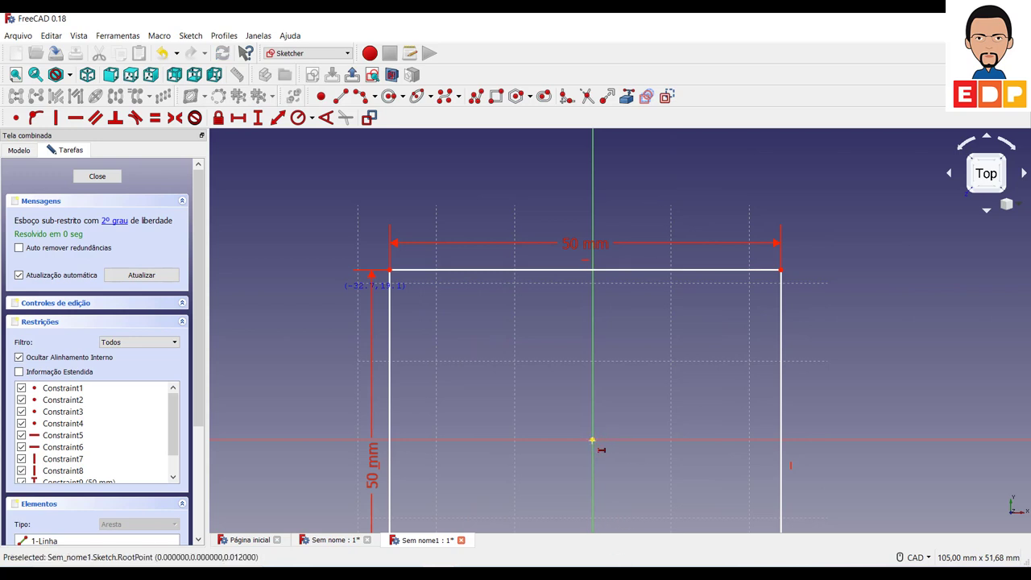
# - Centre the square on the origin with 25 mm offsets from both axes, then close the sketch
pyautogui.click(389, 269)
pyautogui.click(593, 507)
pyautogui.write('25')
pyautogui.press('Return')
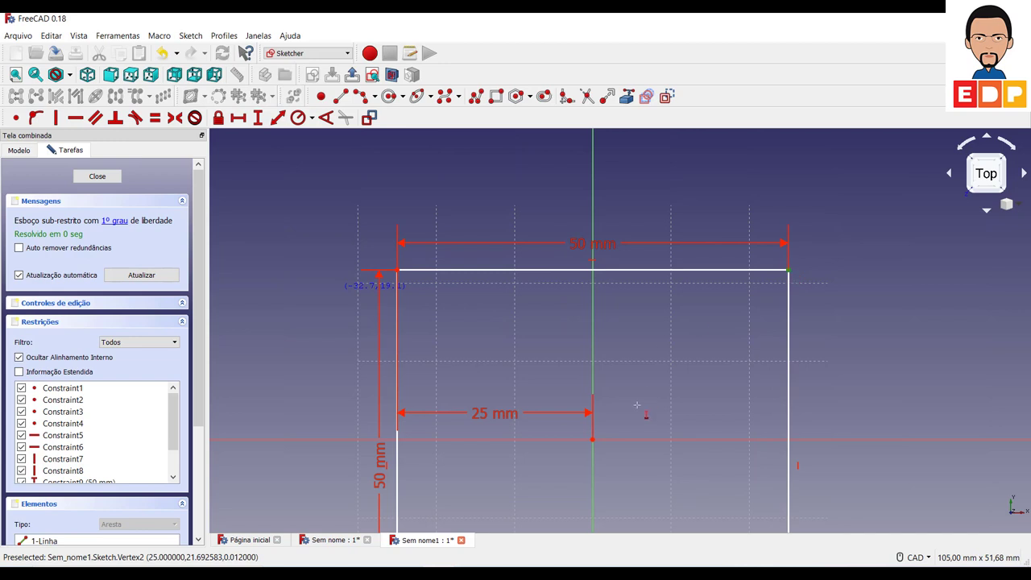
pyautogui.click(592, 438)
pyautogui.write('i')
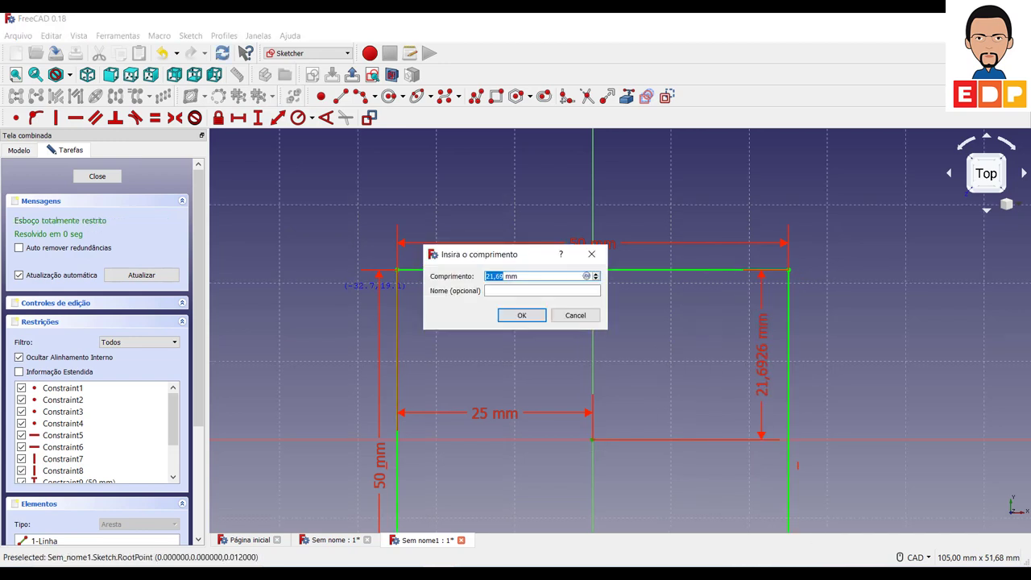
pyautogui.write('25')
pyautogui.press('Return')
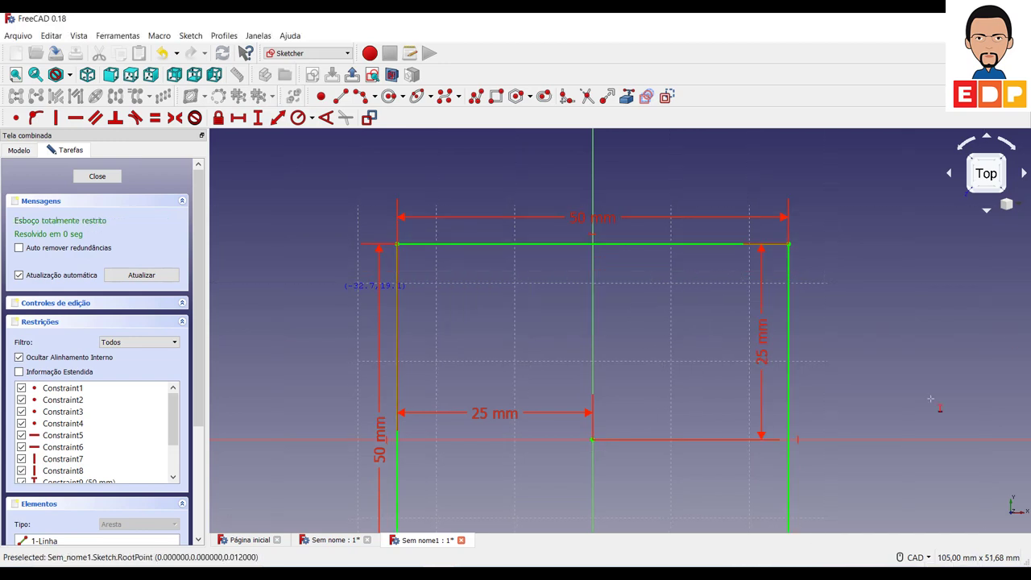
pyautogui.scroll(-2, 930, 399)
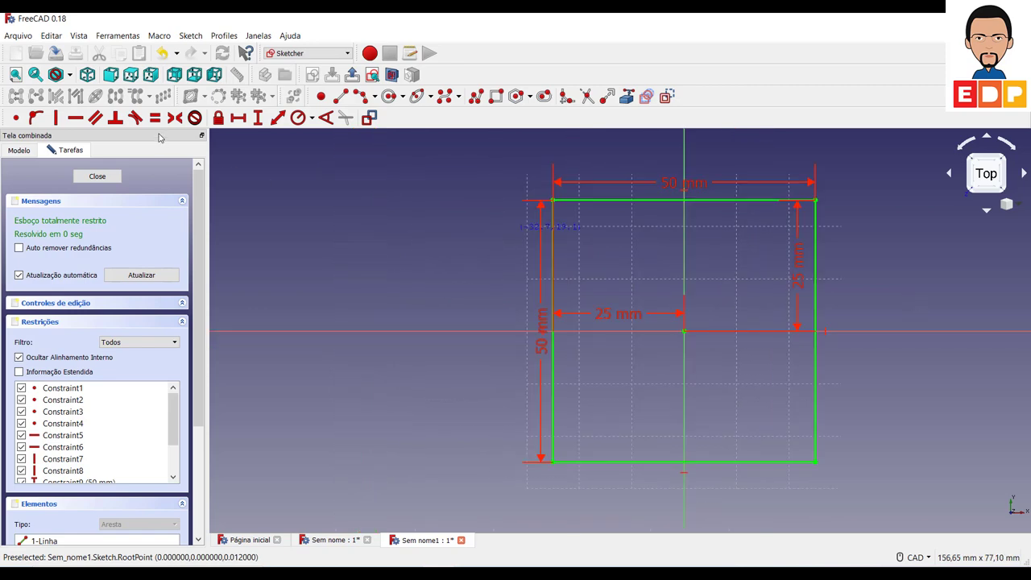
pyautogui.click(98, 177)
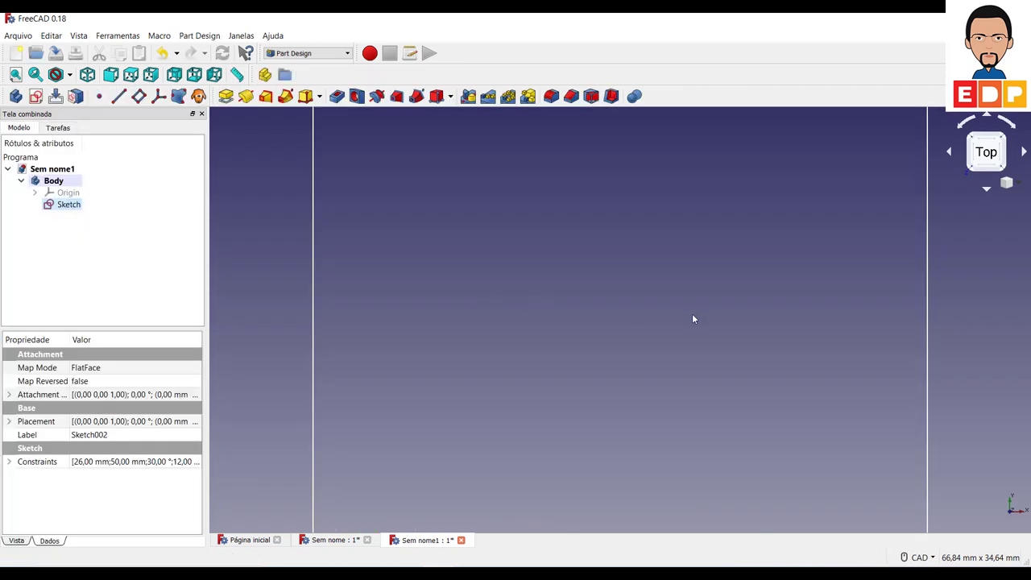
# - In isometric view, pad the square sketch to a 35 mm tall block
pyautogui.scroll(-3, 772, 370)
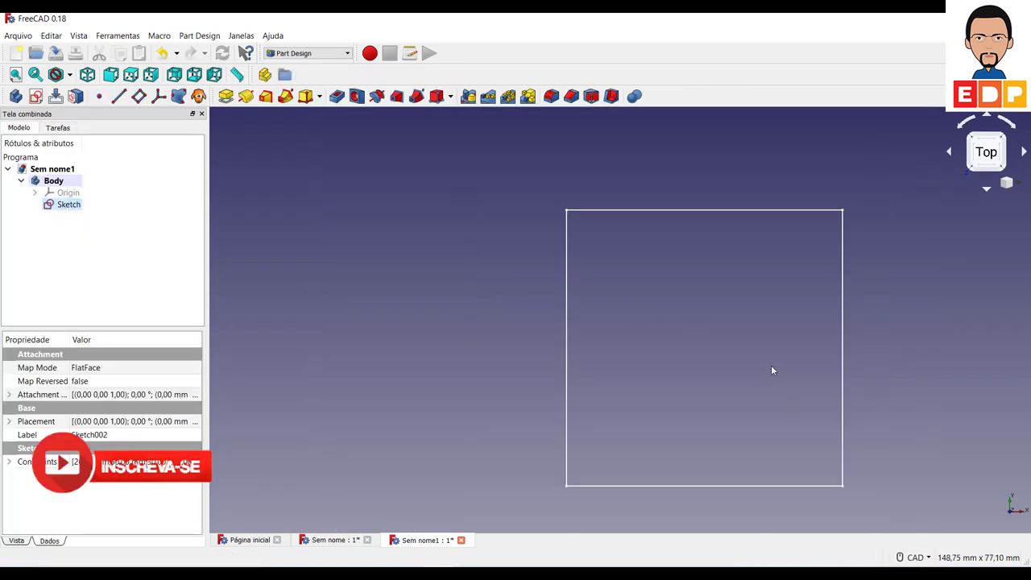
pyautogui.click(1004, 135)
pyautogui.click(225, 96)
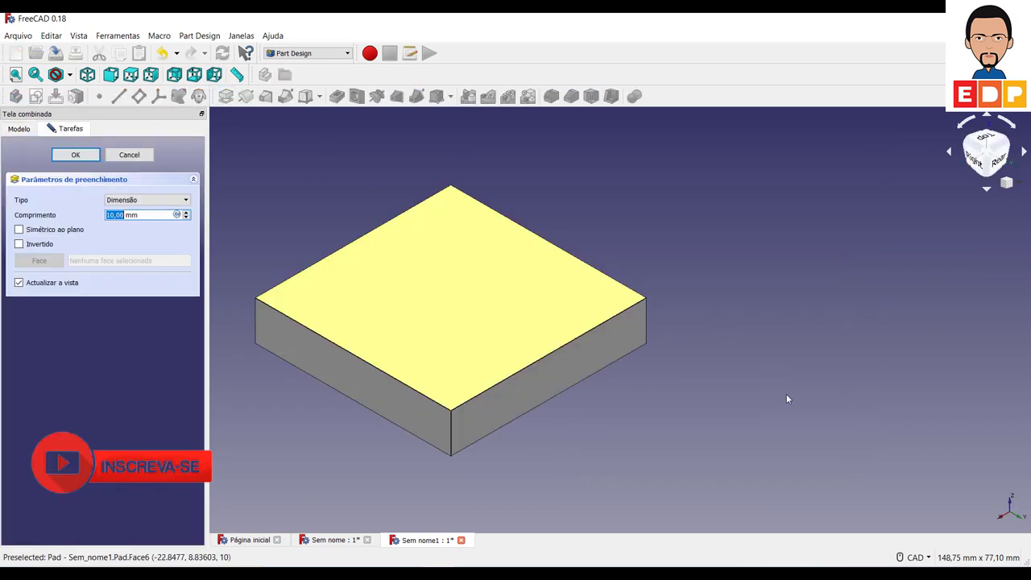
pyautogui.write('35')
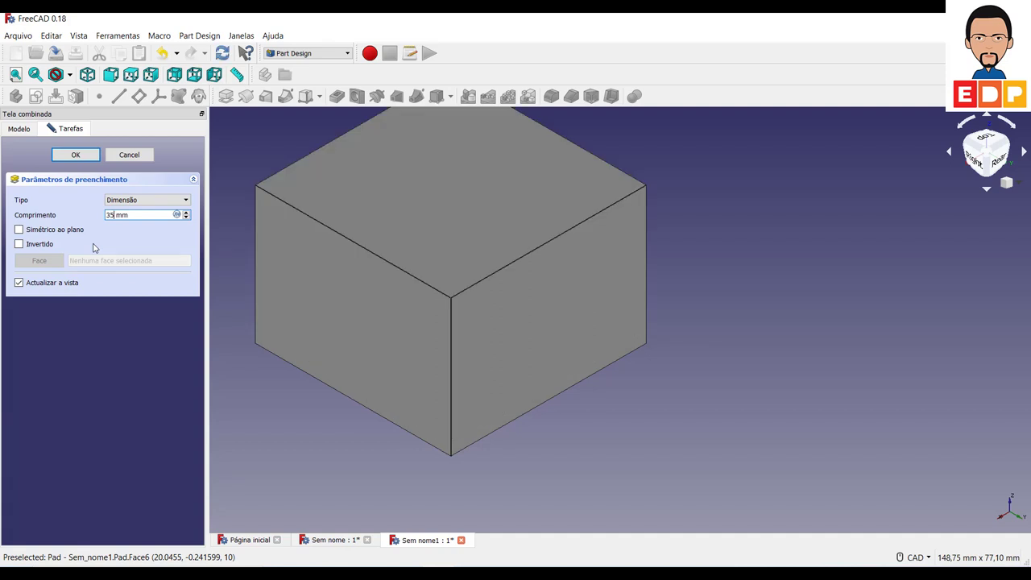
pyautogui.press('Return')
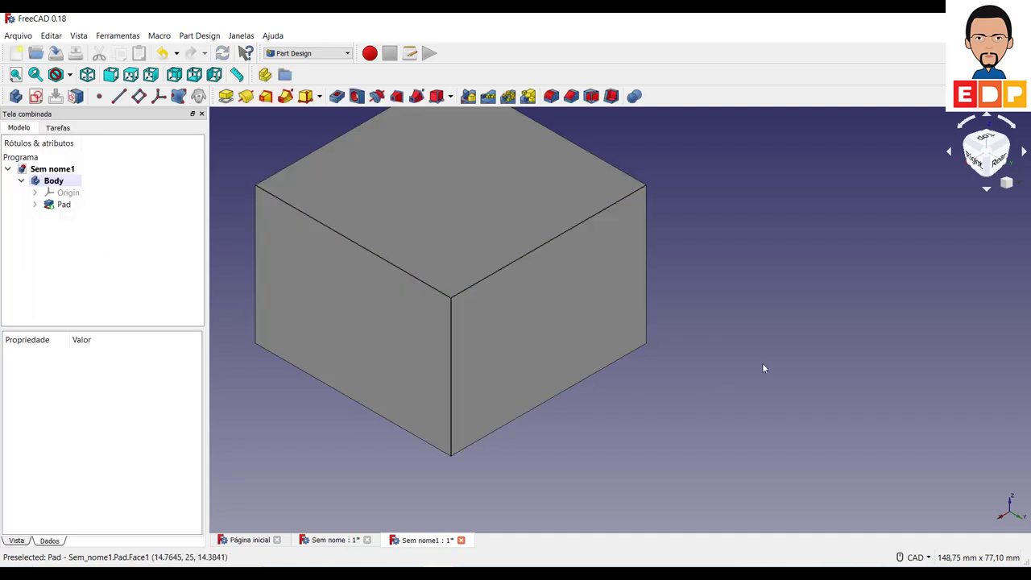
# - Select the top face of the padded block
pyautogui.moveTo(762, 362); pyautogui.dragTo(900, 474, button='middle')
pyautogui.click(605, 286)
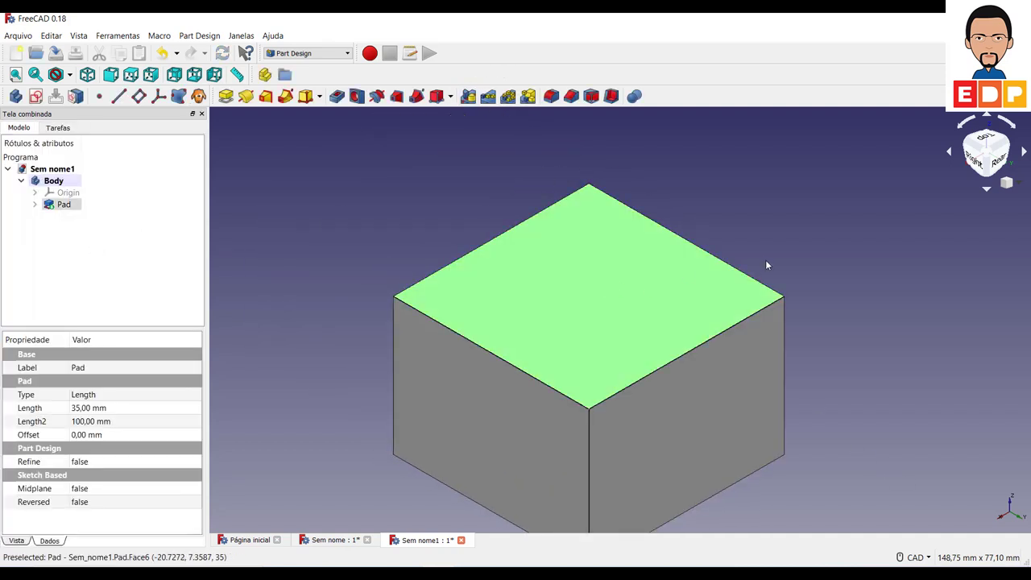
pyautogui.scroll(-4, 765, 259)
pyautogui.moveTo(855, 344); pyautogui.dragTo(752, 340, button='middle')
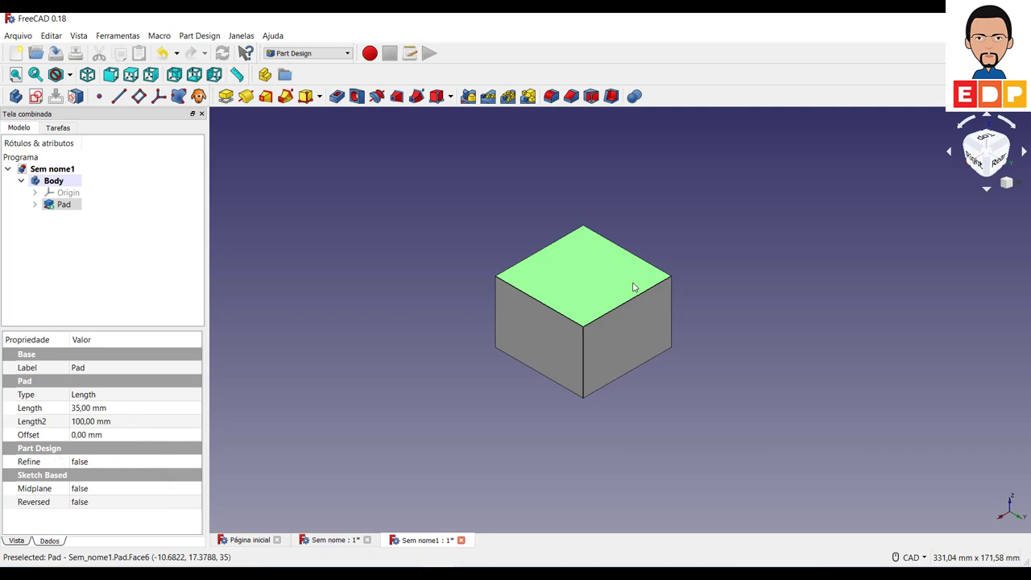
# - Start a sketch on the block's top face and import its left edge as external geometry
pyautogui.click(35, 96)
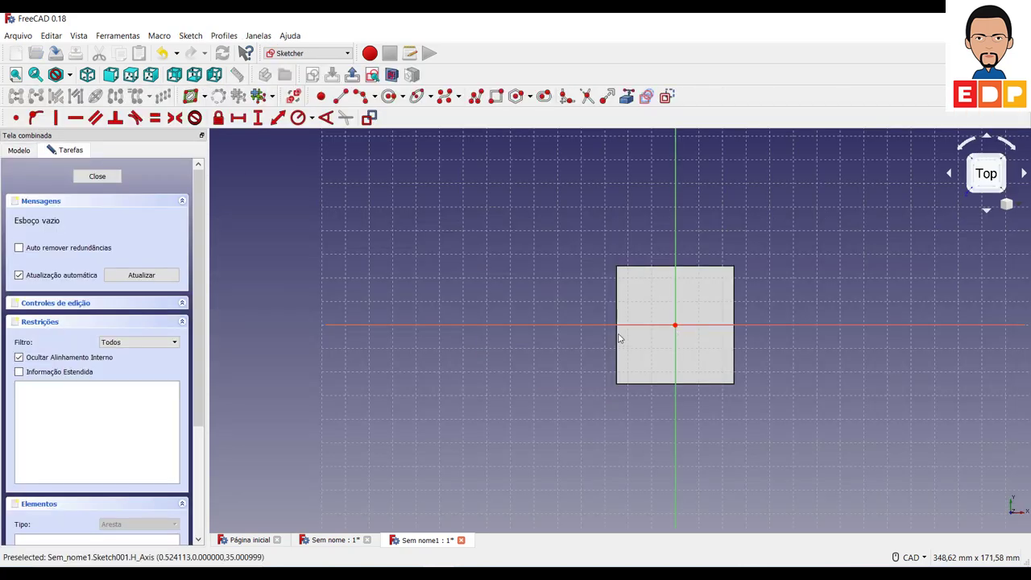
pyautogui.scroll(-1, 646, 299)
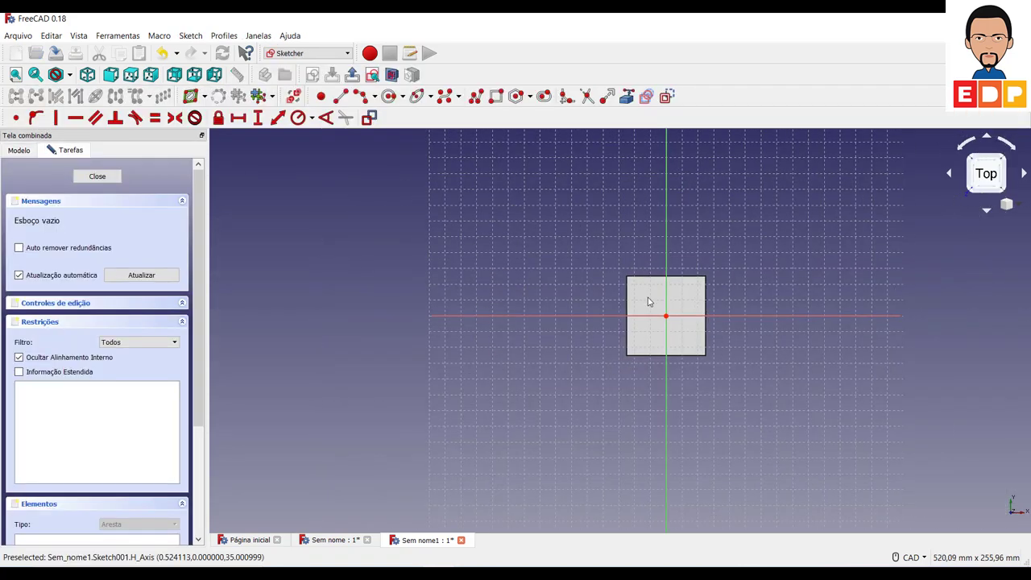
pyautogui.scroll(4, 649, 300)
pyautogui.moveTo(555, 343); pyautogui.dragTo(462, 317, button='middle')
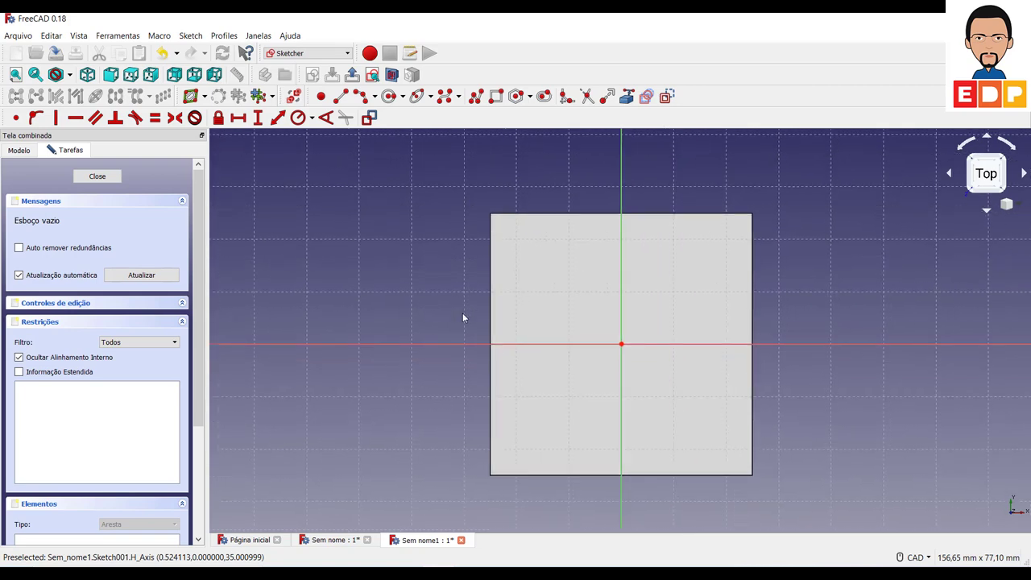
pyautogui.click(632, 97)
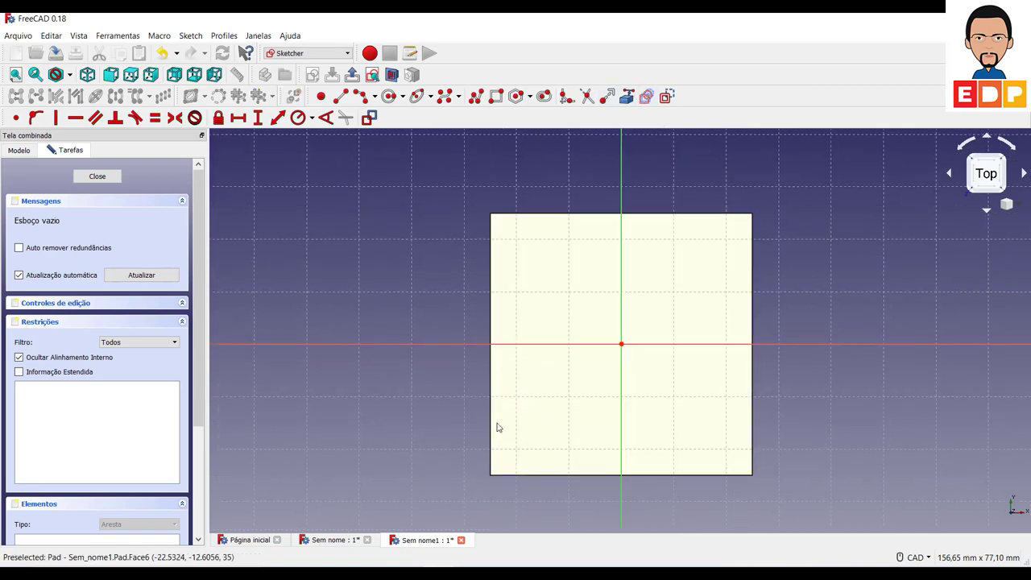
pyautogui.click(489, 434)
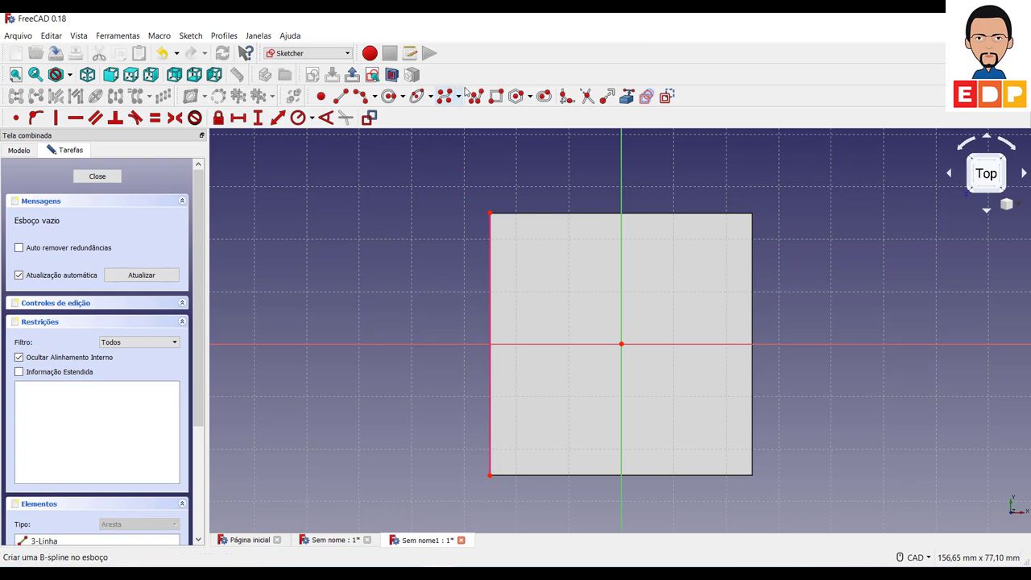
# - Draw a triangle from the top-left corner: along the top edge, a diagonal, and back up vertically
pyautogui.click(512, 103)
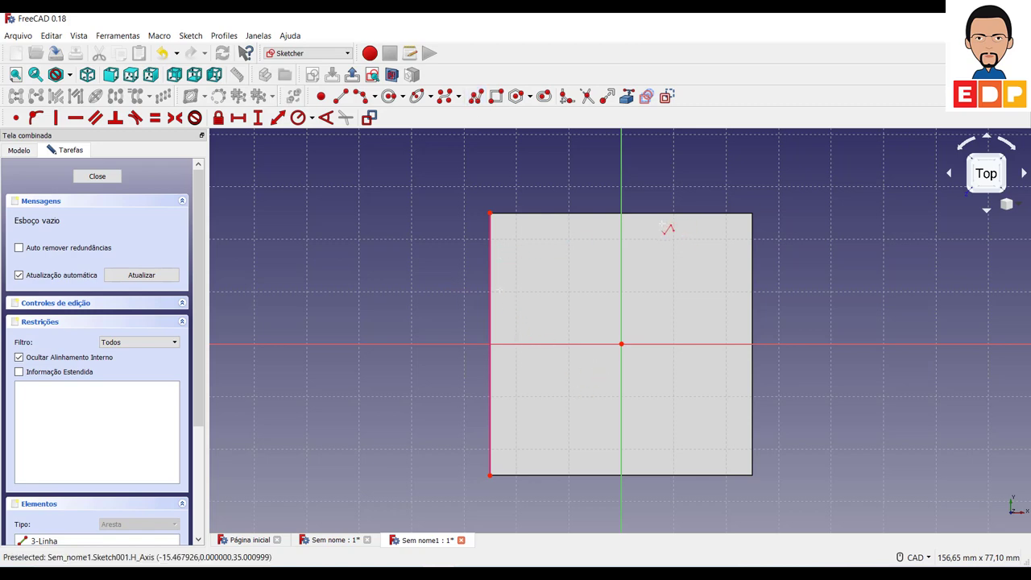
pyautogui.click(490, 213)
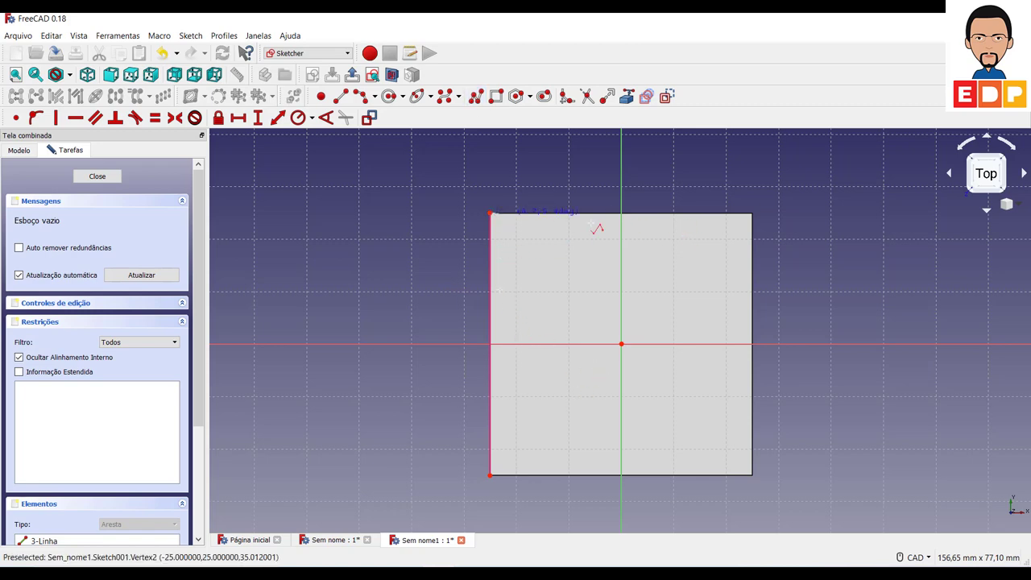
pyautogui.click(696, 213)
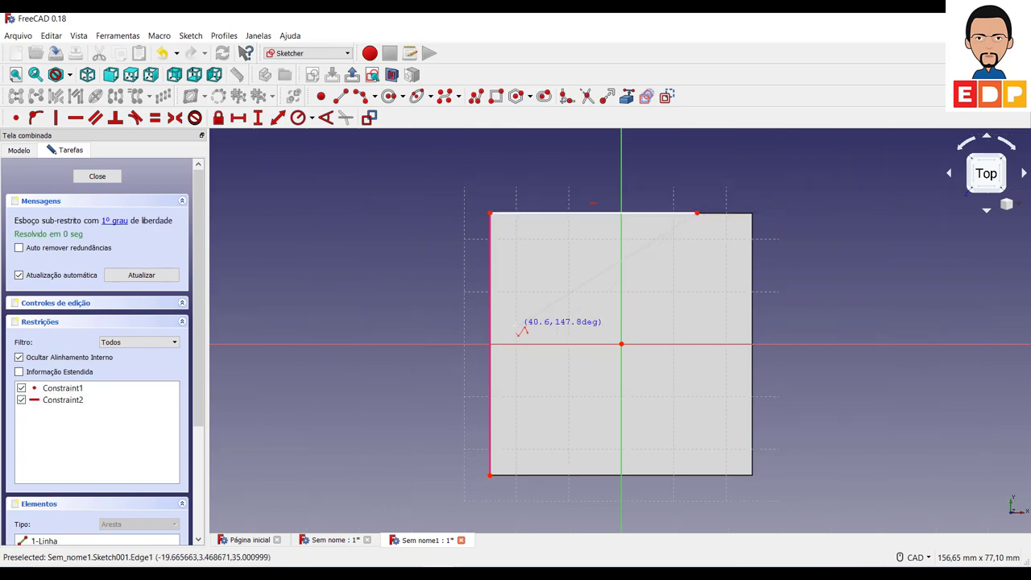
pyautogui.click(491, 346)
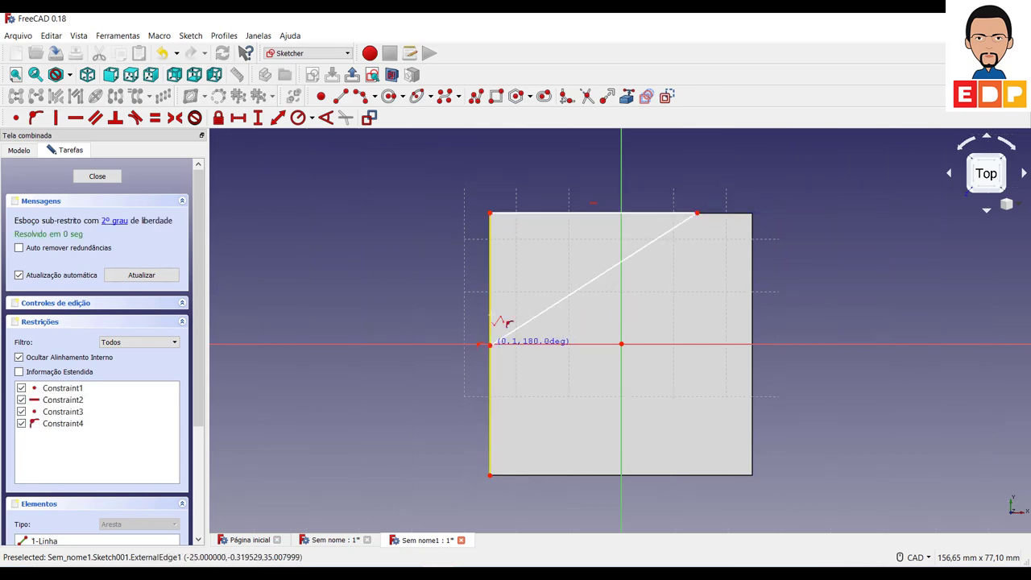
pyautogui.click(491, 214)
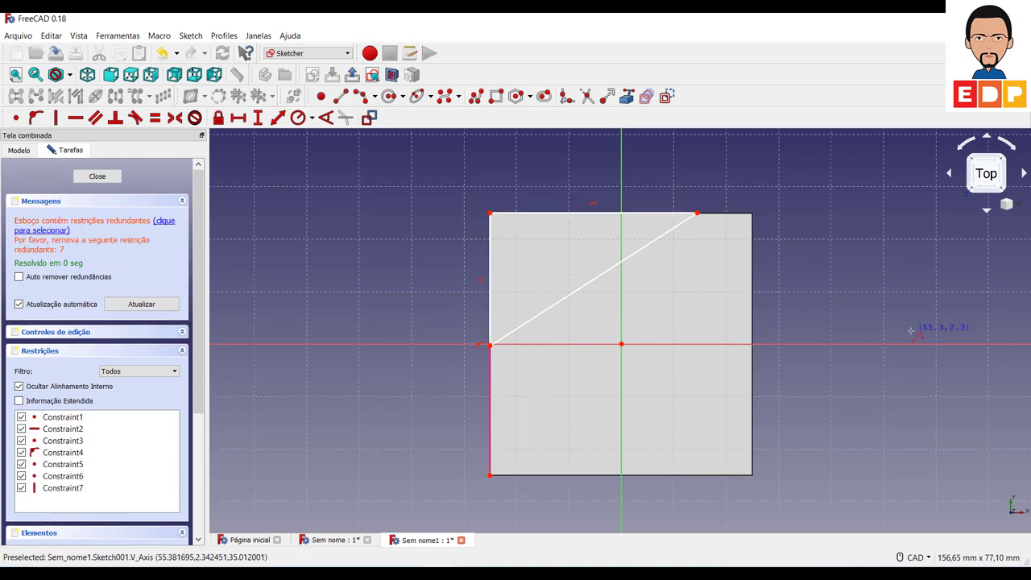
# - Delete the redundant Constraint7 and leave the sketch
pyautogui.click(66, 494)
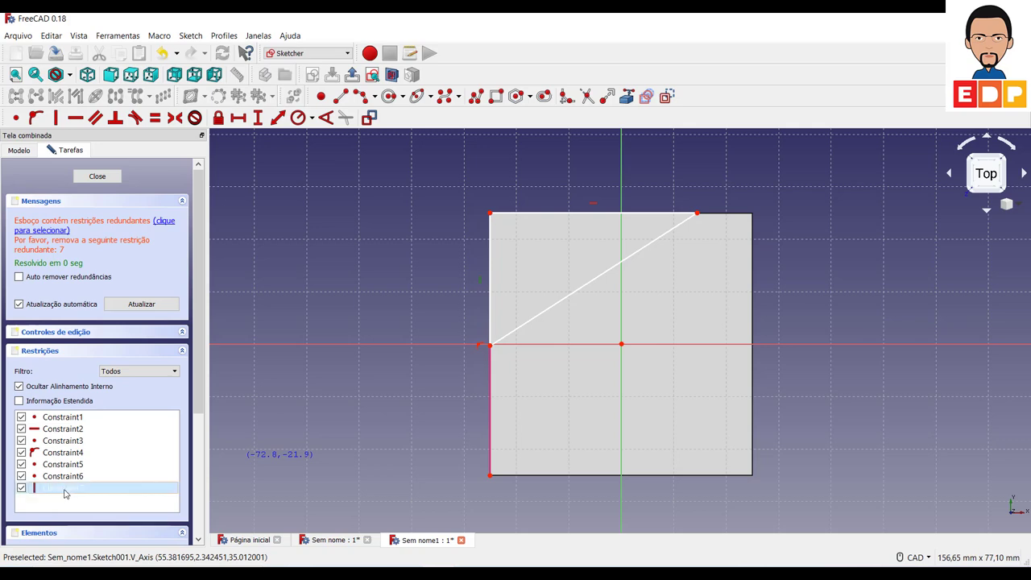
pyautogui.press('Delete')
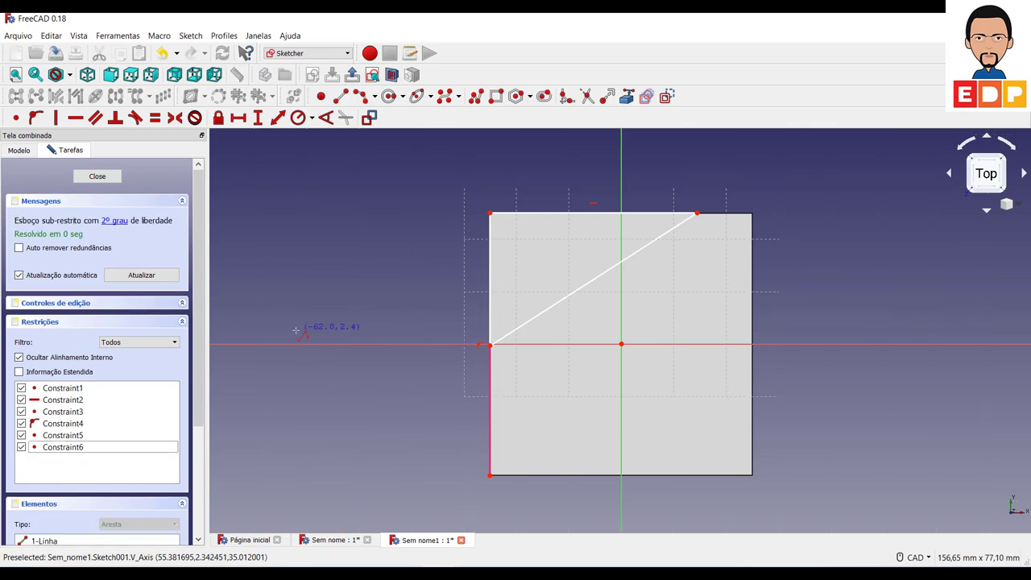
pyautogui.press('Escape')
pyautogui.press('Escape')
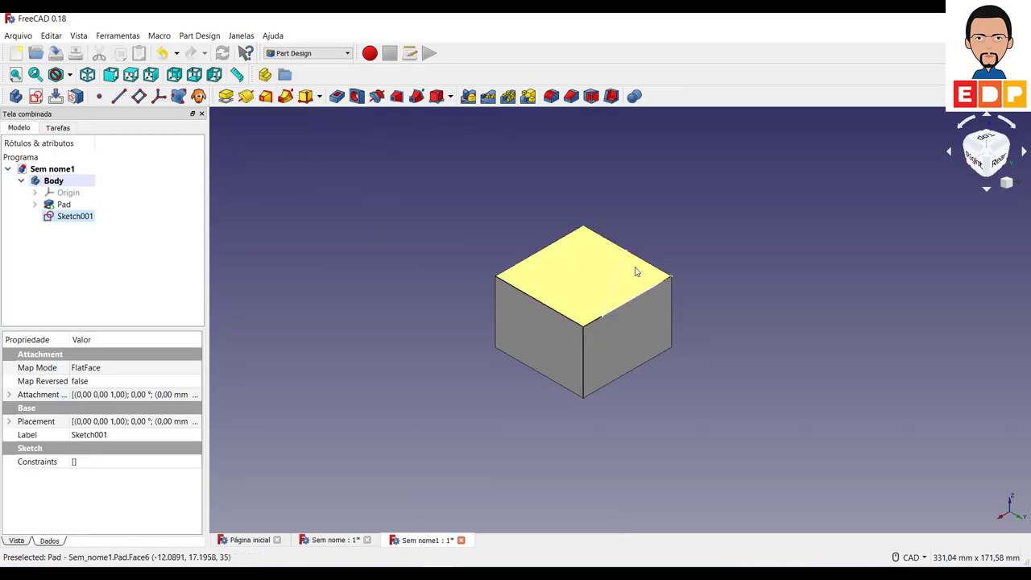
# - Reopen Sketch001 and constrain its left edge to 25 mm
pyautogui.doubleClick(61, 217)
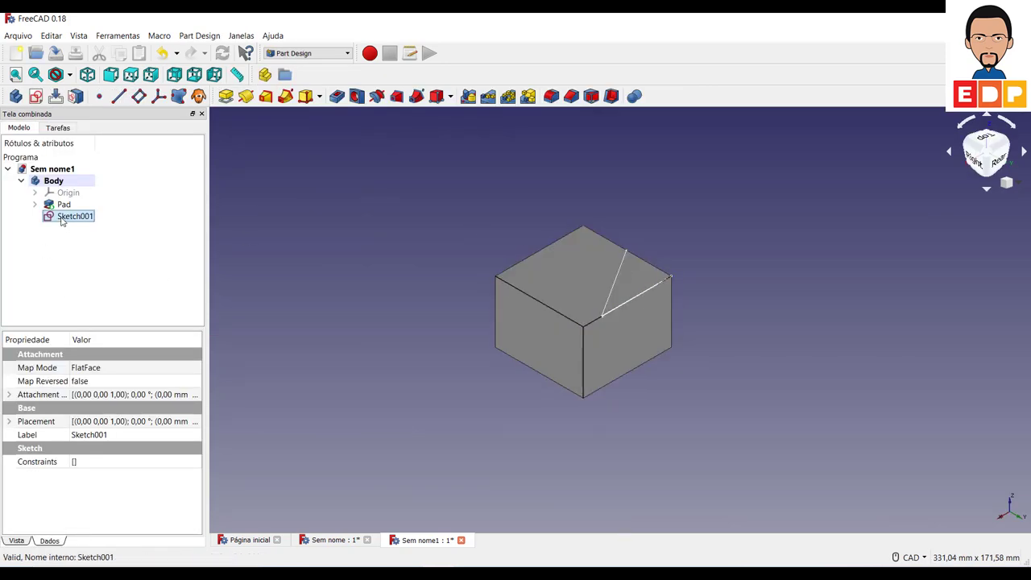
pyautogui.scroll(-5, 652, 372)
pyautogui.scroll(5, 653, 372)
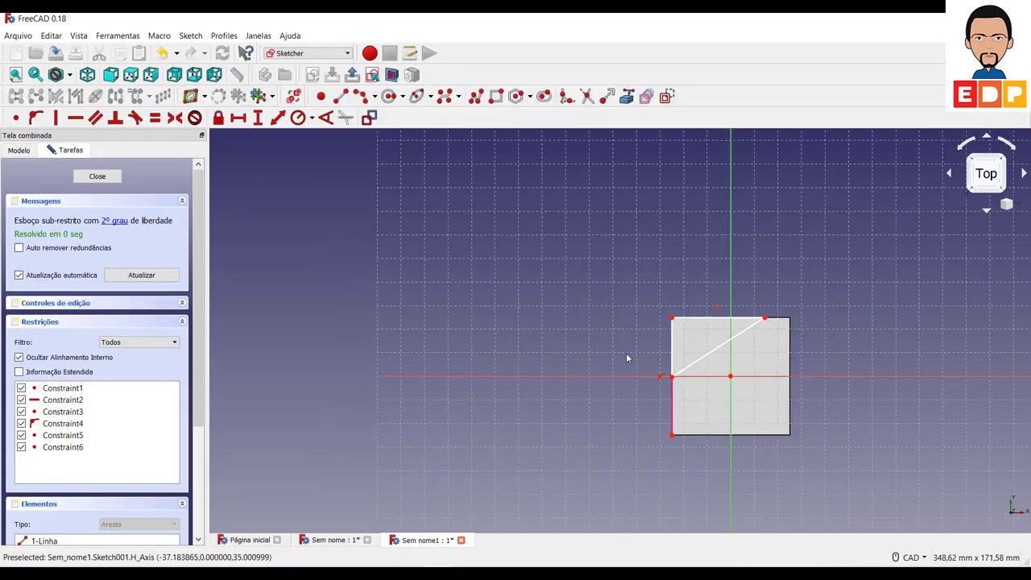
pyautogui.scroll(4, 652, 372)
pyautogui.moveTo(613, 365); pyautogui.dragTo(391, 341, button='middle')
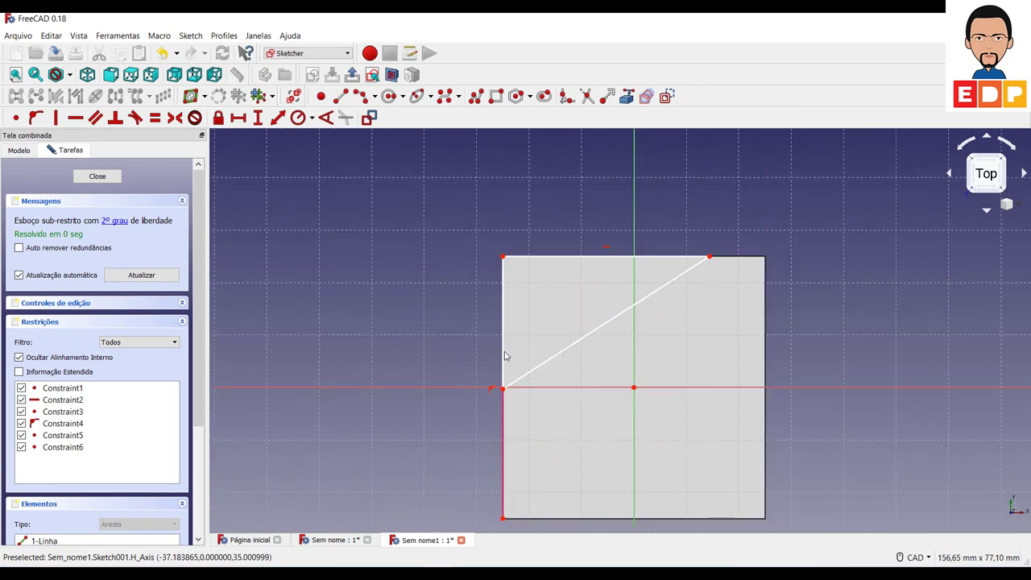
pyautogui.click(258, 117)
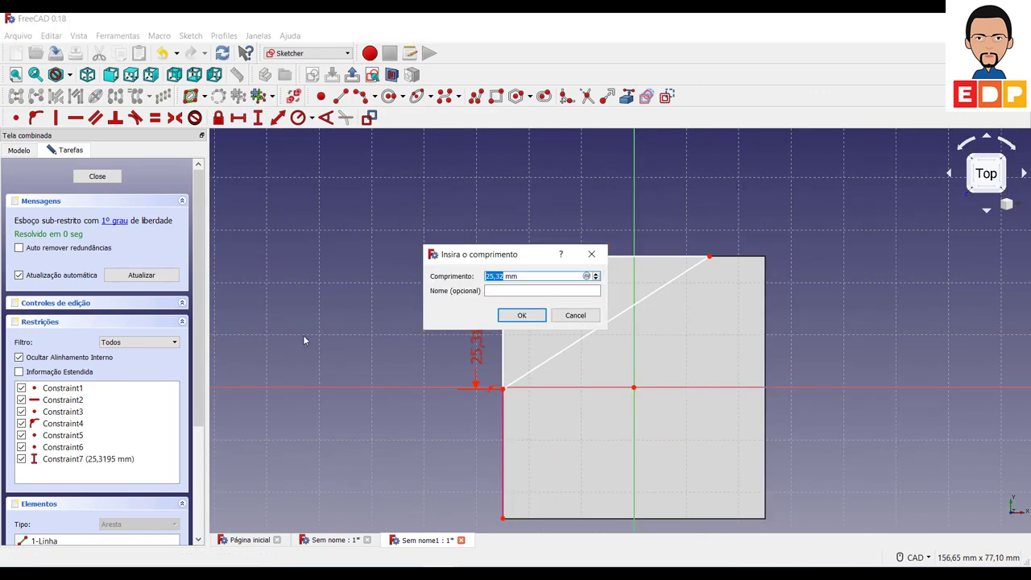
pyautogui.write('25')
pyautogui.press('Return')
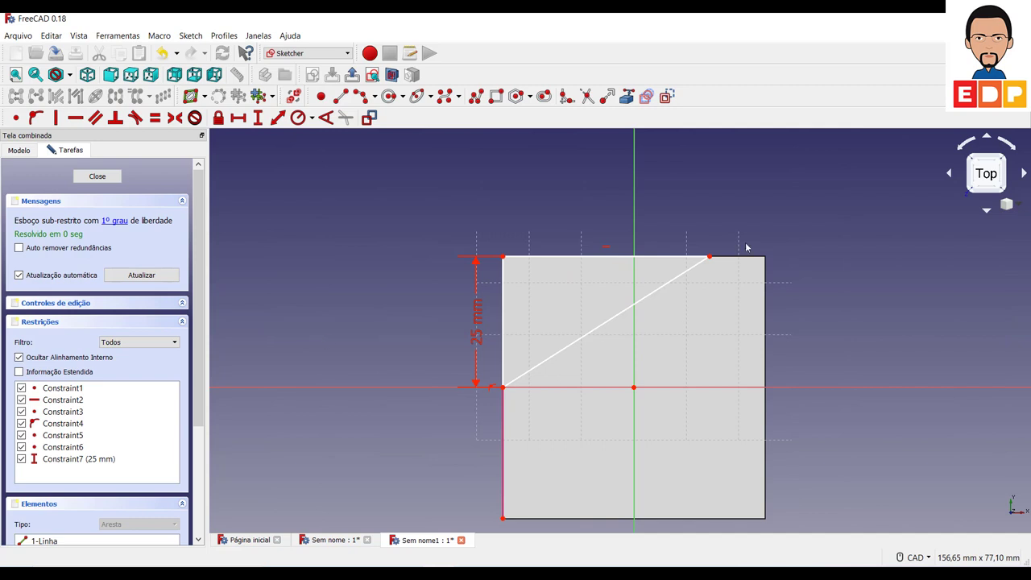
# - Set a 60° angle between the diagonal and the left edge, and close the sketch
pyautogui.click(536, 367)
pyautogui.click(505, 368)
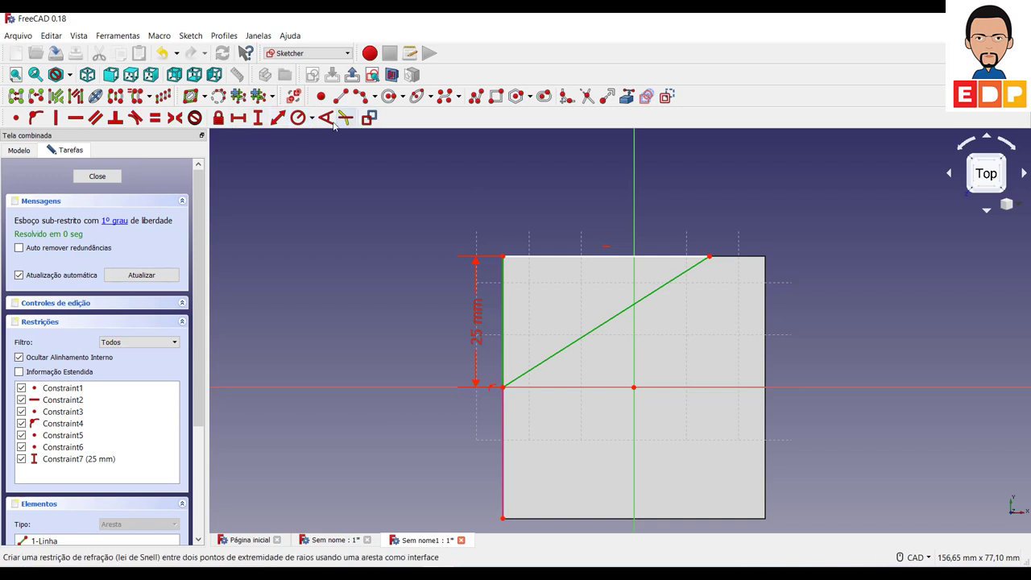
pyautogui.click(326, 118)
pyautogui.write('60')
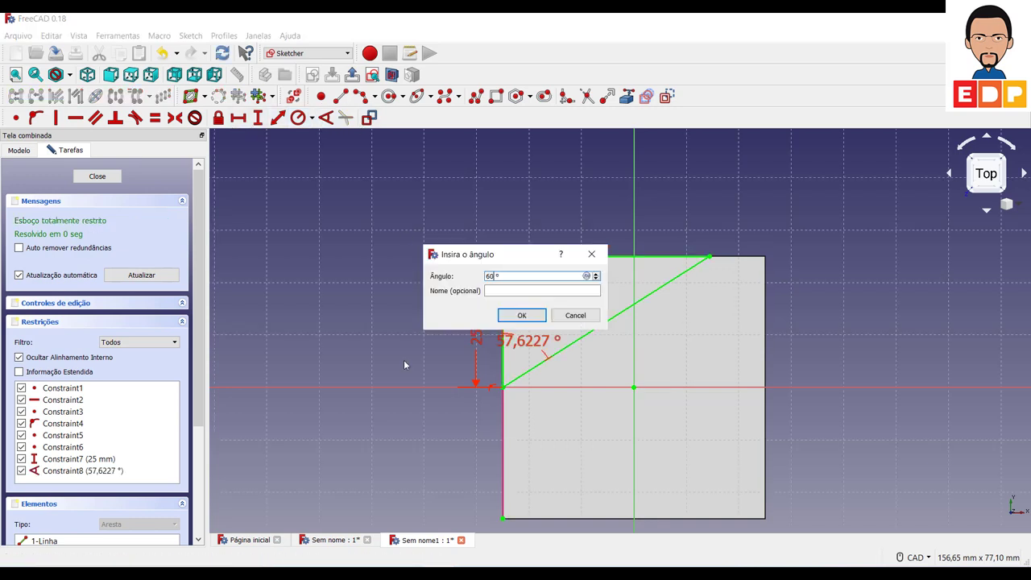
pyautogui.press('Return')
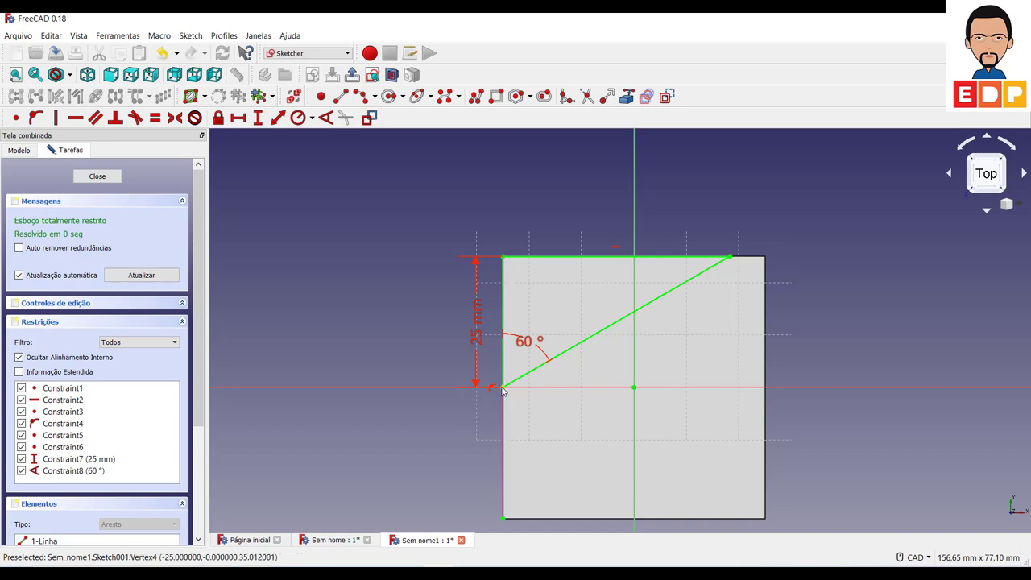
pyautogui.click(112, 178)
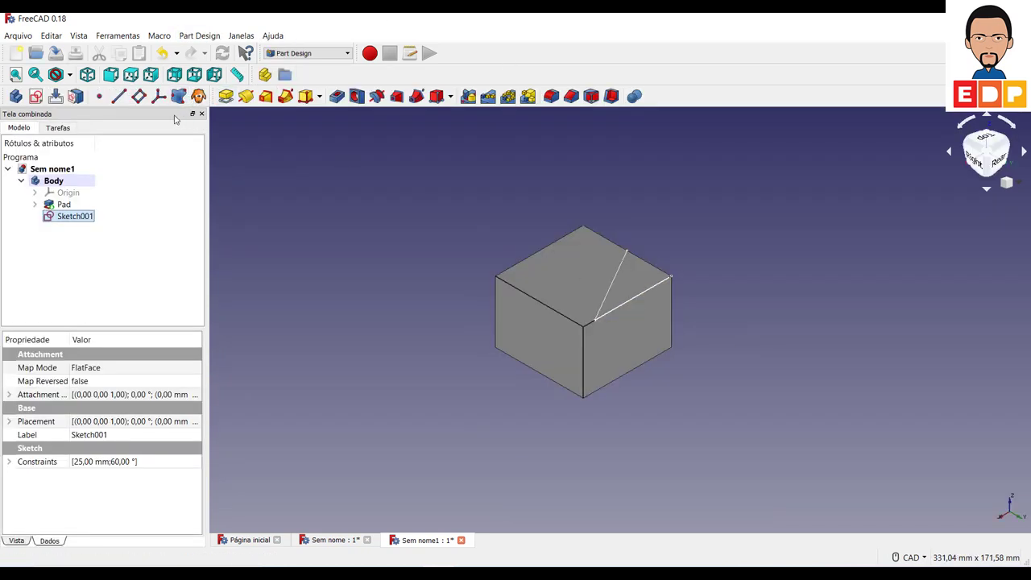
# - Cut the block's corner with a Through All pocket of Sketch001
pyautogui.click(337, 96)
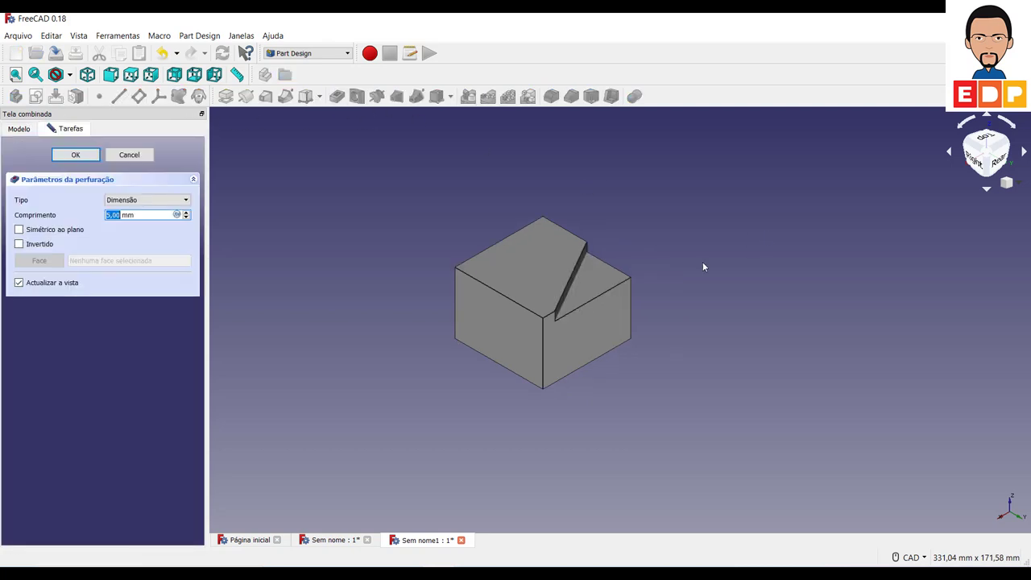
pyautogui.click(153, 200)
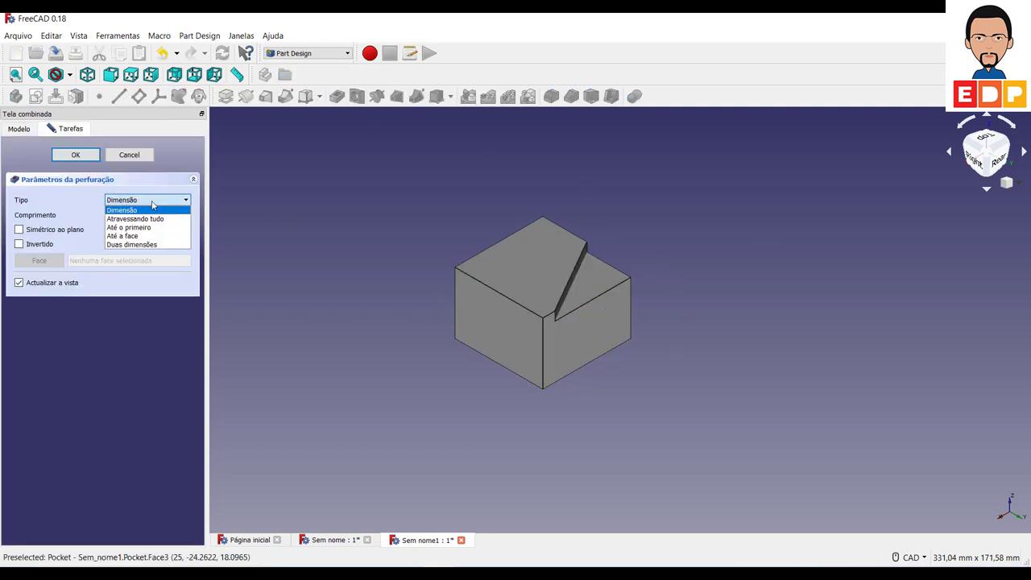
pyautogui.click(153, 219)
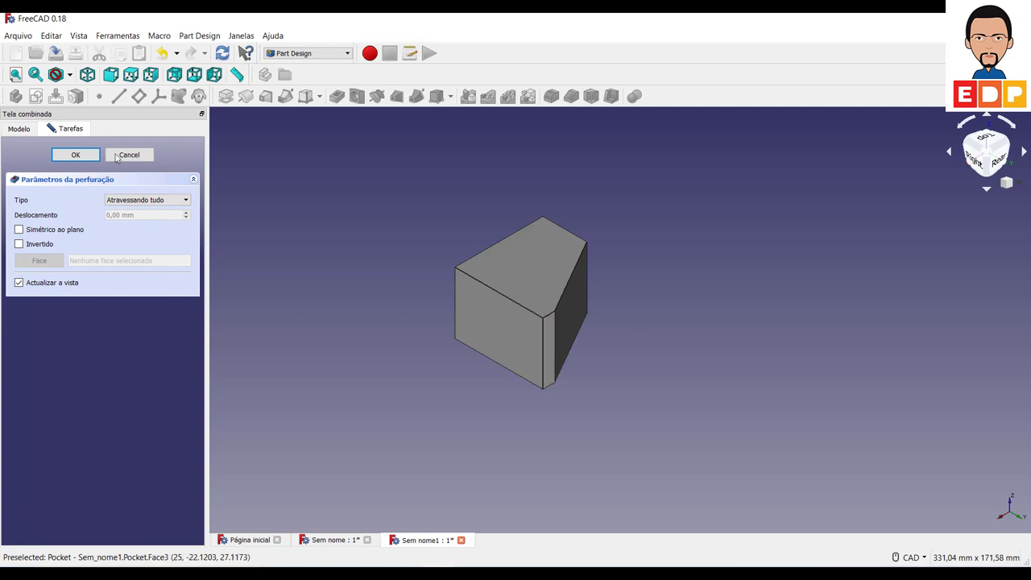
pyautogui.click(76, 155)
pyautogui.click(524, 269)
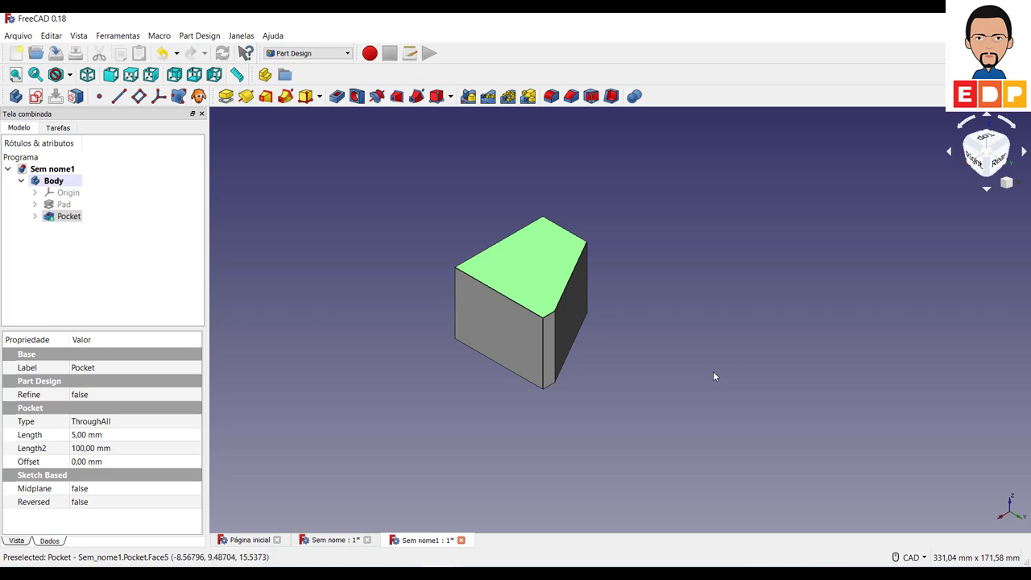
# - Create Sketch002 on the corner-cut block's top face and frame the face in view
pyautogui.click(36, 96)
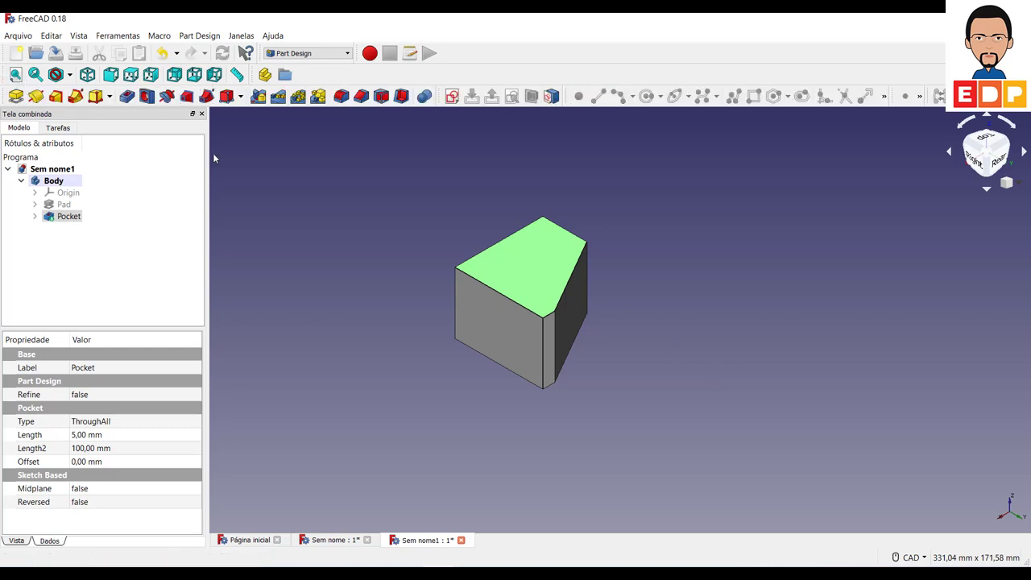
pyautogui.scroll(-5, 689, 386)
pyautogui.scroll(5, 691, 385)
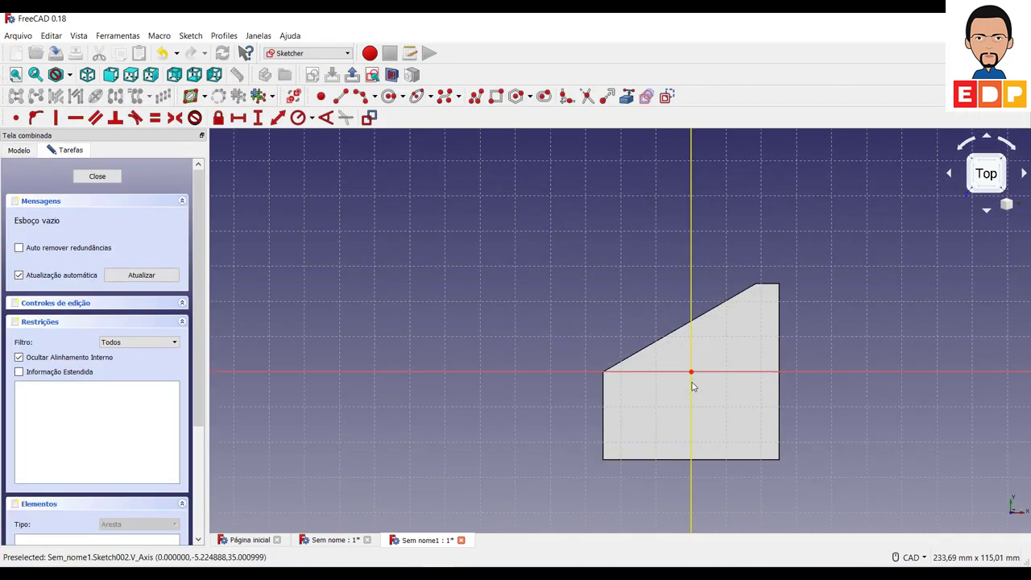
pyautogui.scroll(5, 692, 384)
pyautogui.scroll(-4, 921, 406)
pyautogui.moveTo(1012, 422); pyautogui.dragTo(707, 350, button='middle')
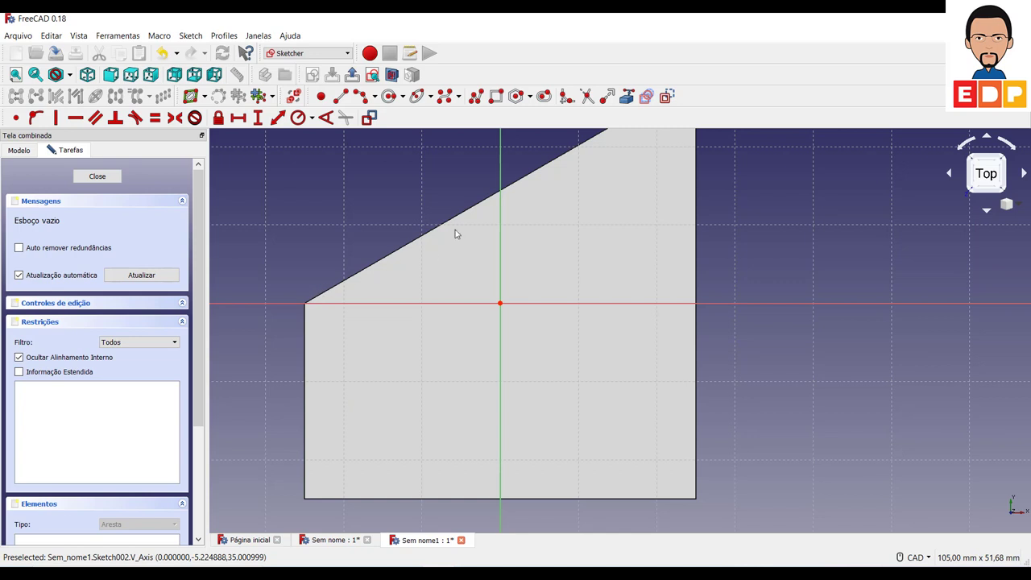
pyautogui.moveTo(545, 386); pyautogui.dragTo(633, 384, button='middle')
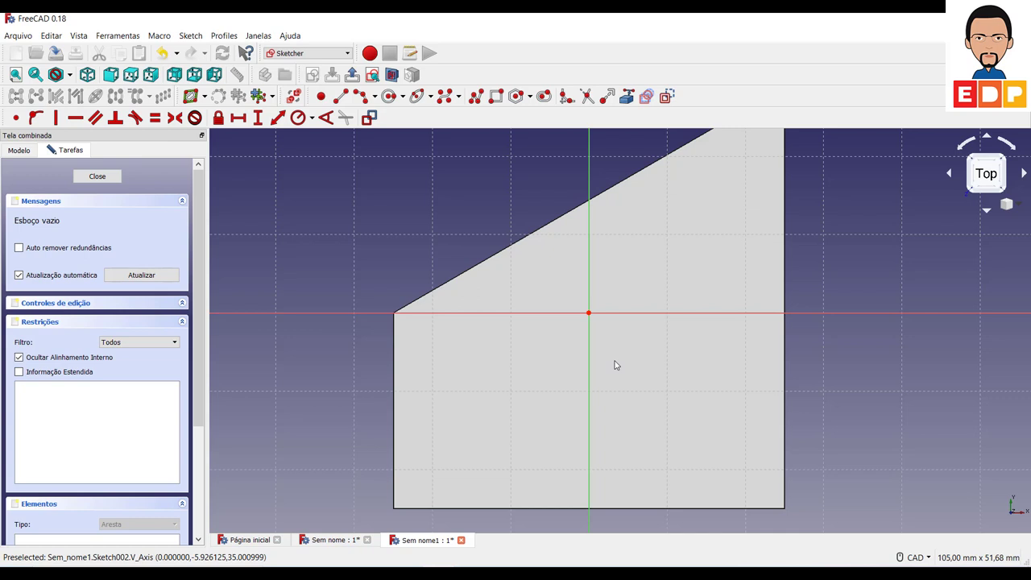
pyautogui.scroll(-2, 683, 331)
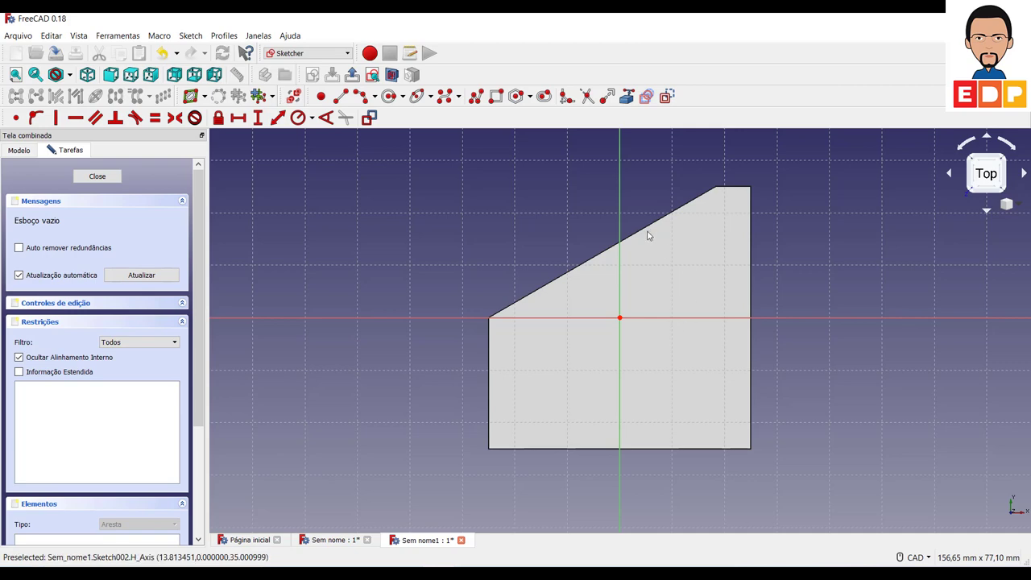
# - Draw a closed five-sided polyline on the top face, its upper-left side following the slanted edge
pyautogui.click(475, 96)
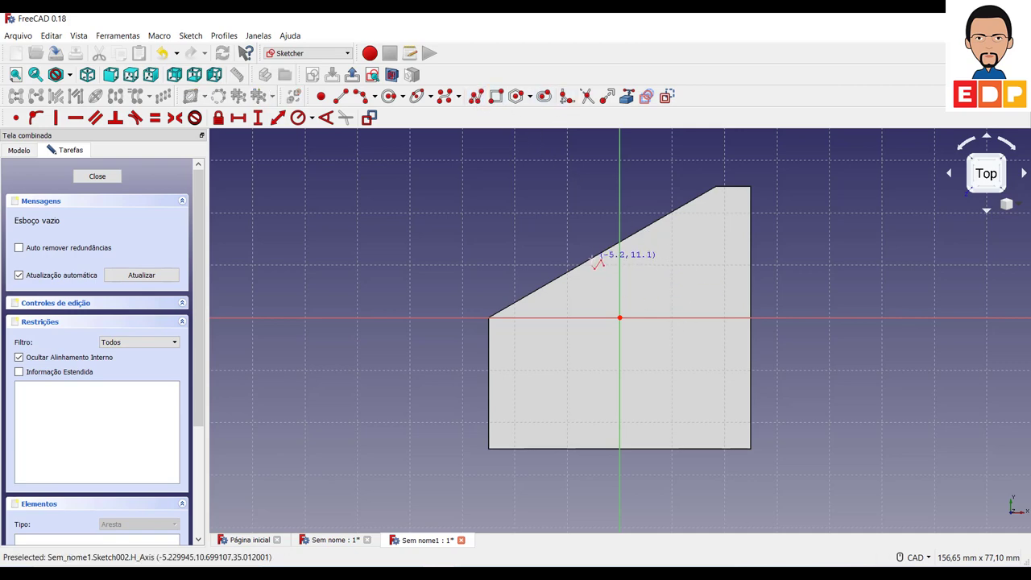
pyautogui.click(601, 259)
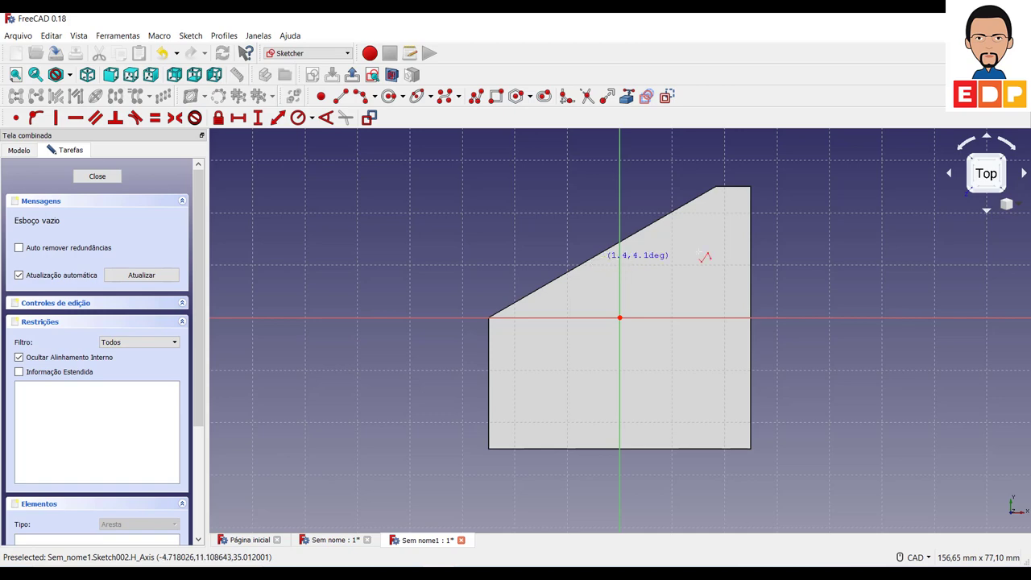
pyautogui.click(751, 259)
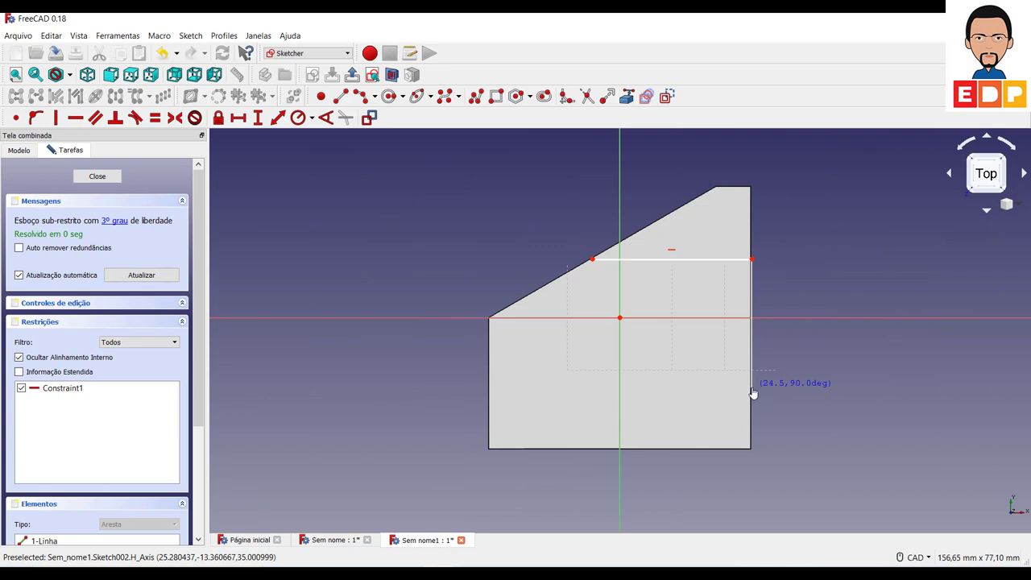
pyautogui.click(751, 388)
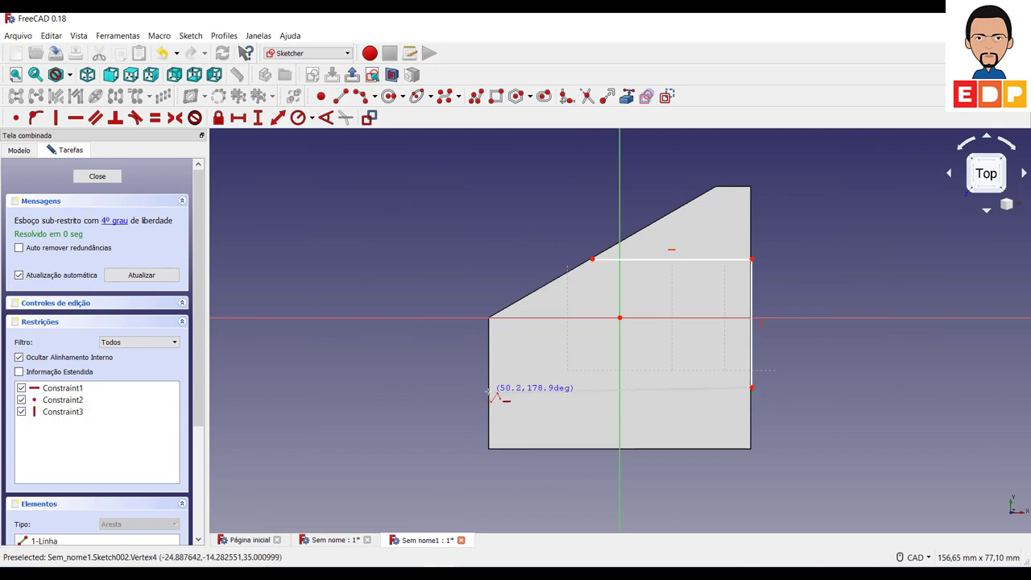
pyautogui.click(489, 388)
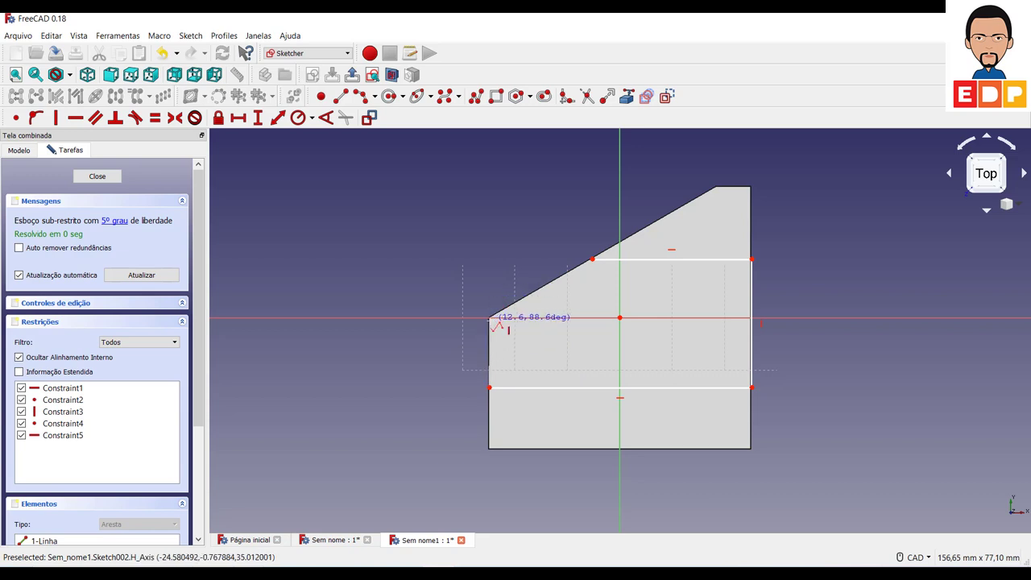
pyautogui.click(488, 322)
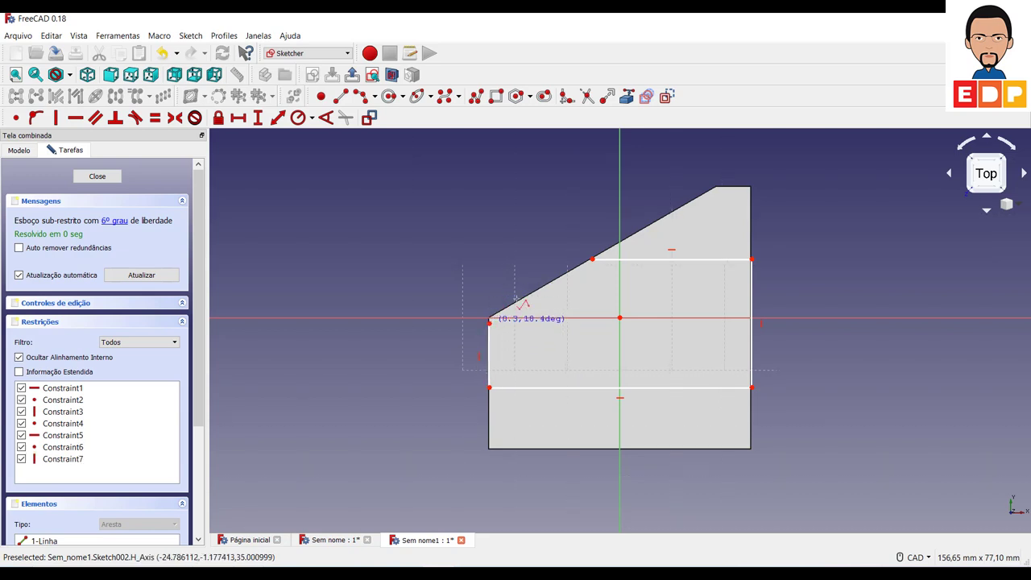
pyautogui.click(593, 259)
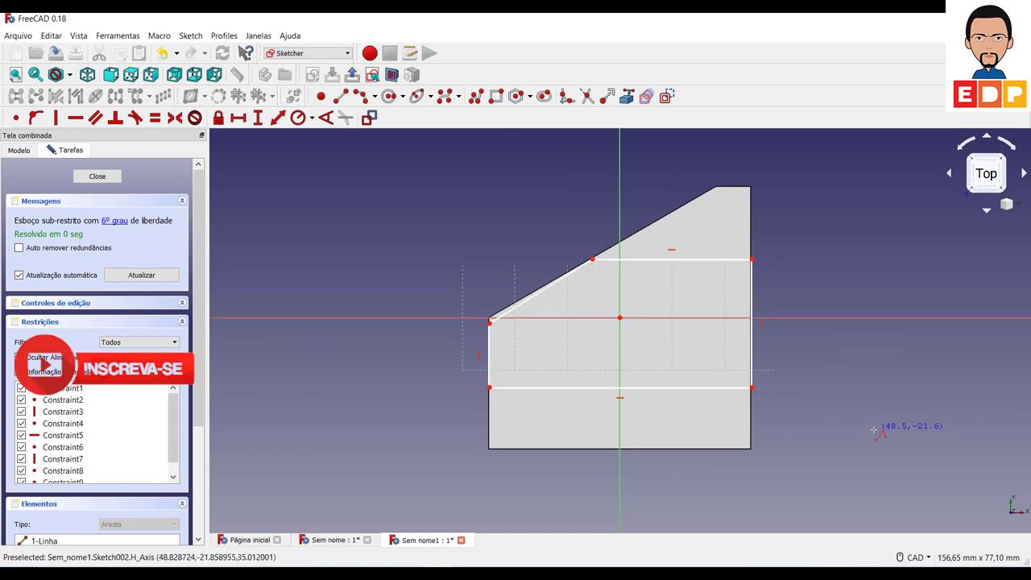
pyautogui.rightClick(838, 423)
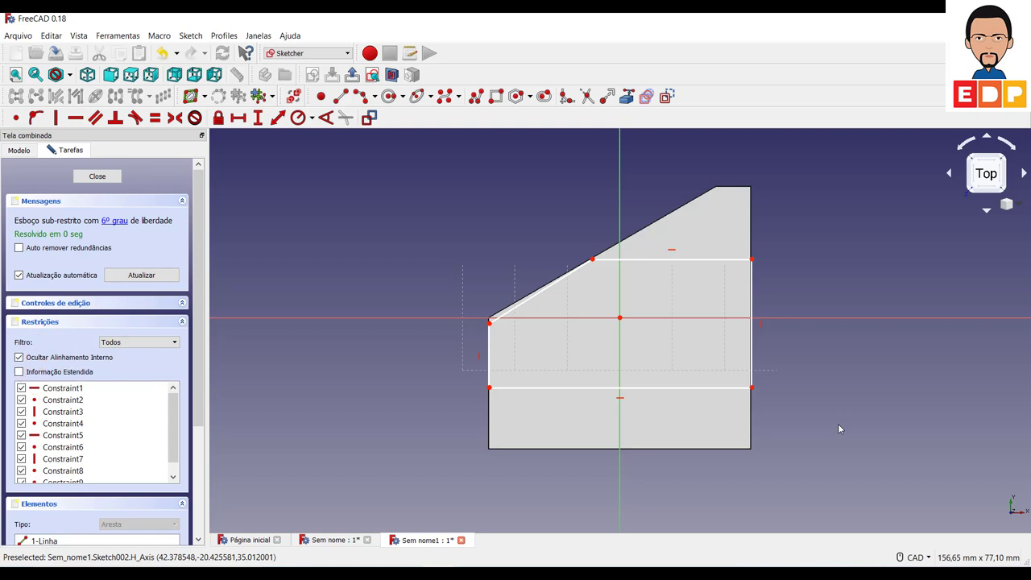
pyautogui.click(751, 364)
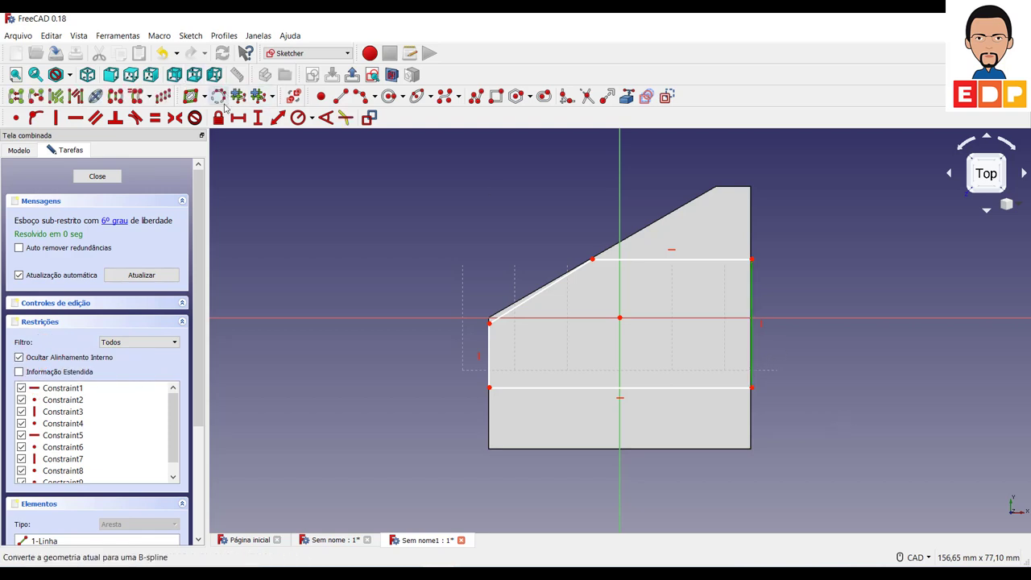
# - Make the outline's right vertical edge 26 mm tall
pyautogui.click(259, 117)
pyautogui.write('2')
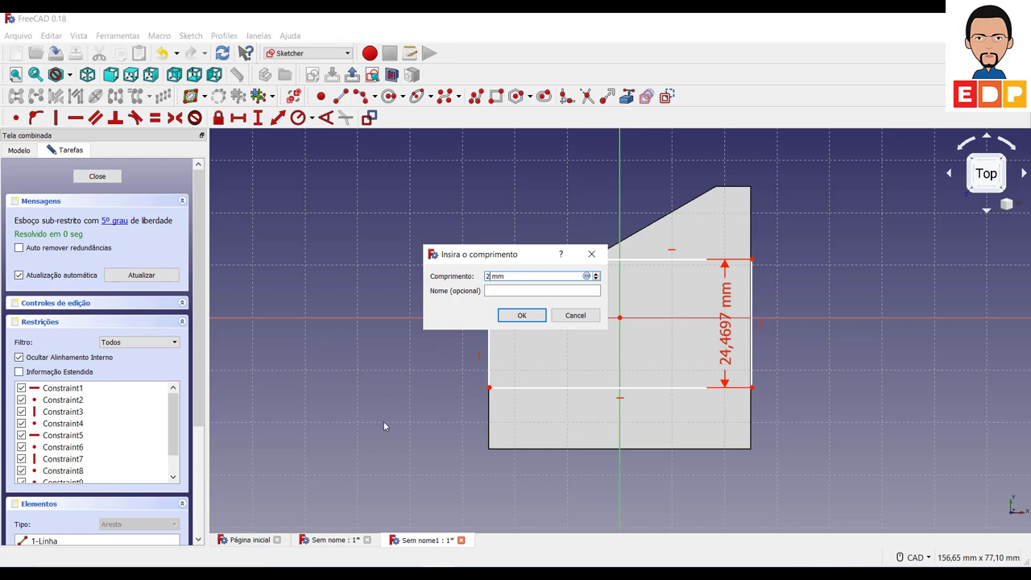
pyautogui.write('6')
pyautogui.press('Return')
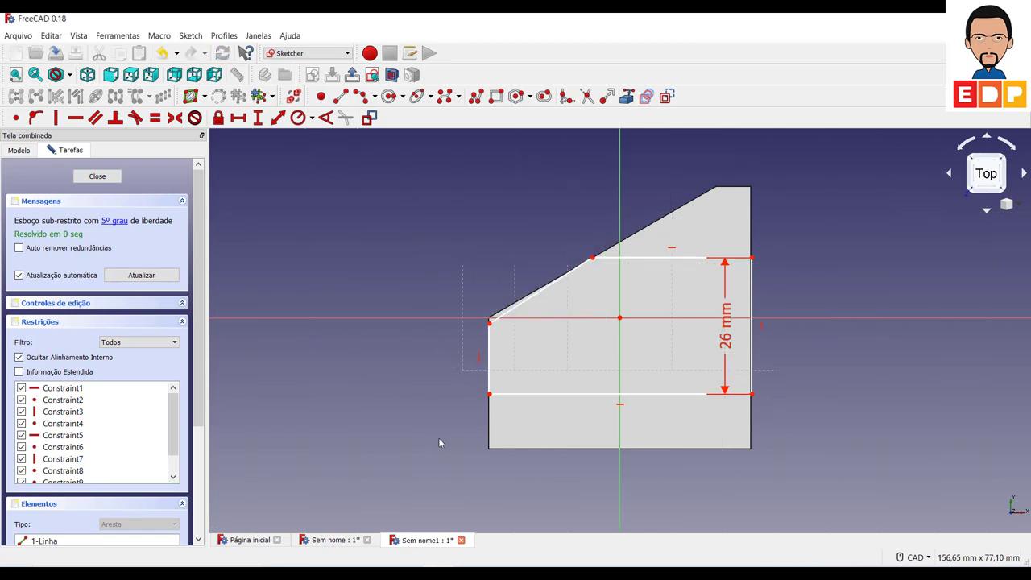
# - Reference the block's bottom edge and place the outline's bottom 12 mm above it
pyautogui.click(627, 96)
pyautogui.click(702, 448)
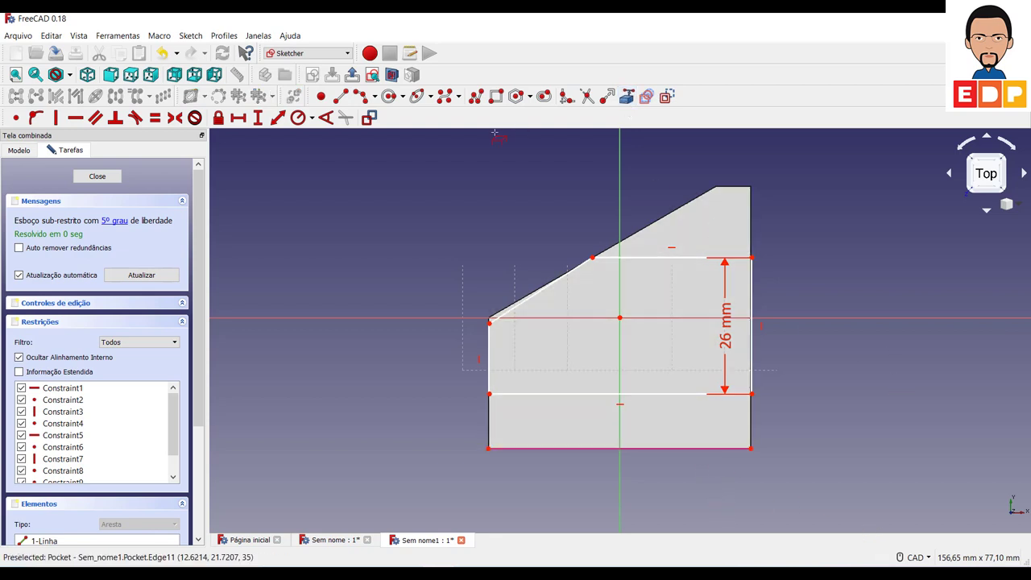
pyautogui.click(257, 119)
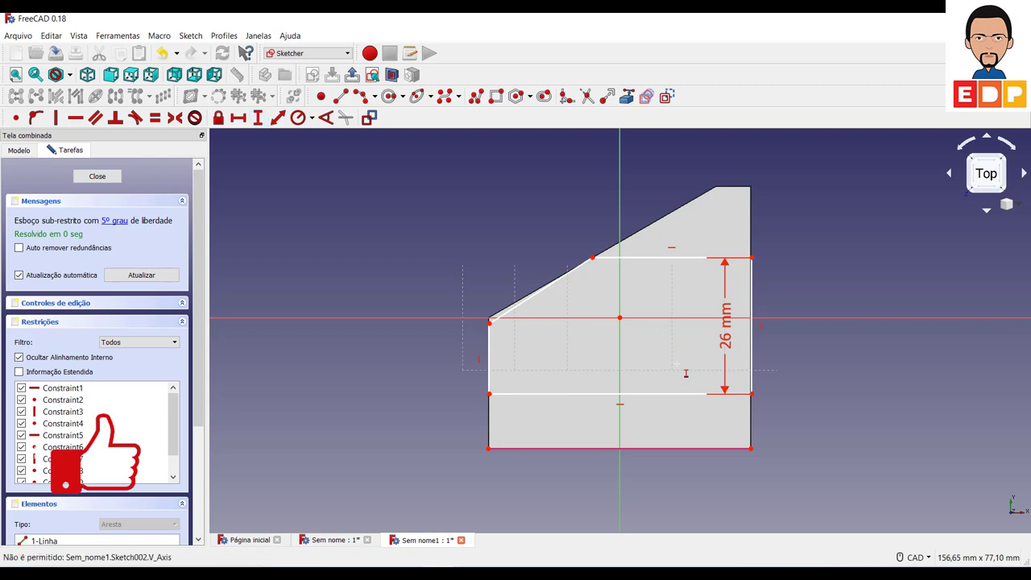
pyautogui.click(751, 448)
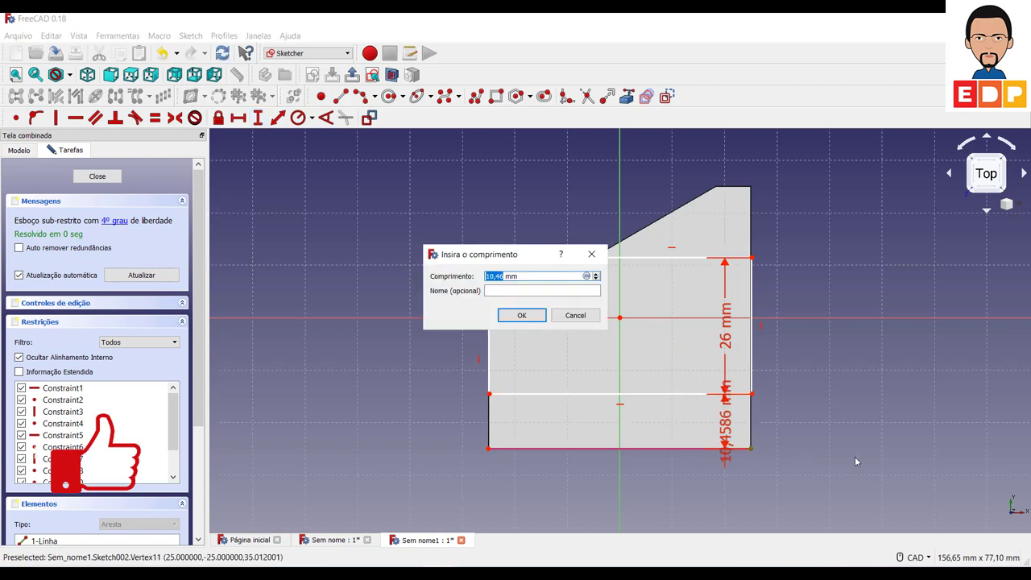
pyautogui.press('BackSpace')
pyautogui.write('2')
pyautogui.press('Return')
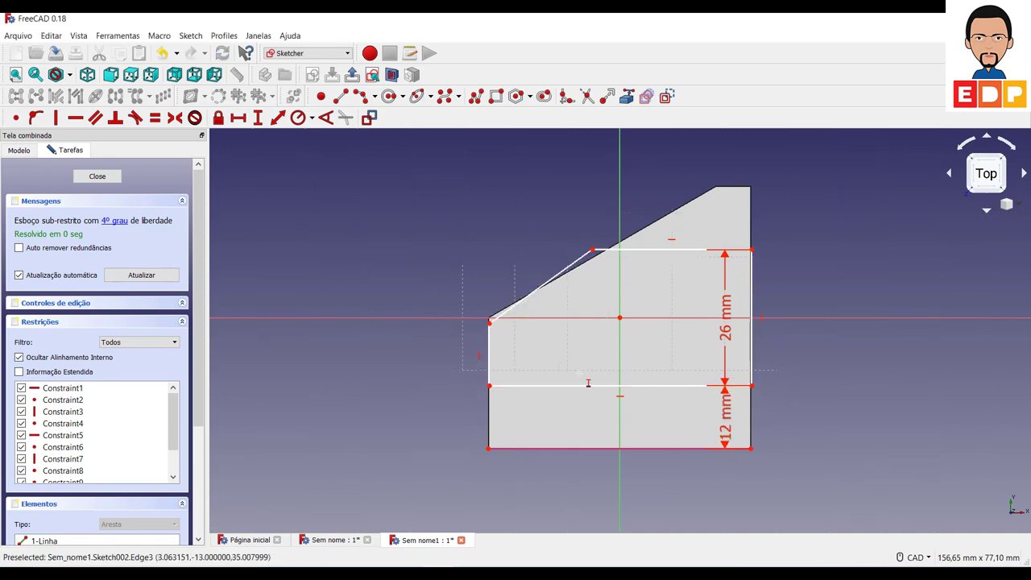
# - Give the outline's bottom line a 50 mm horizontal distance constraint
pyautogui.click(238, 118)
pyautogui.click(592, 385)
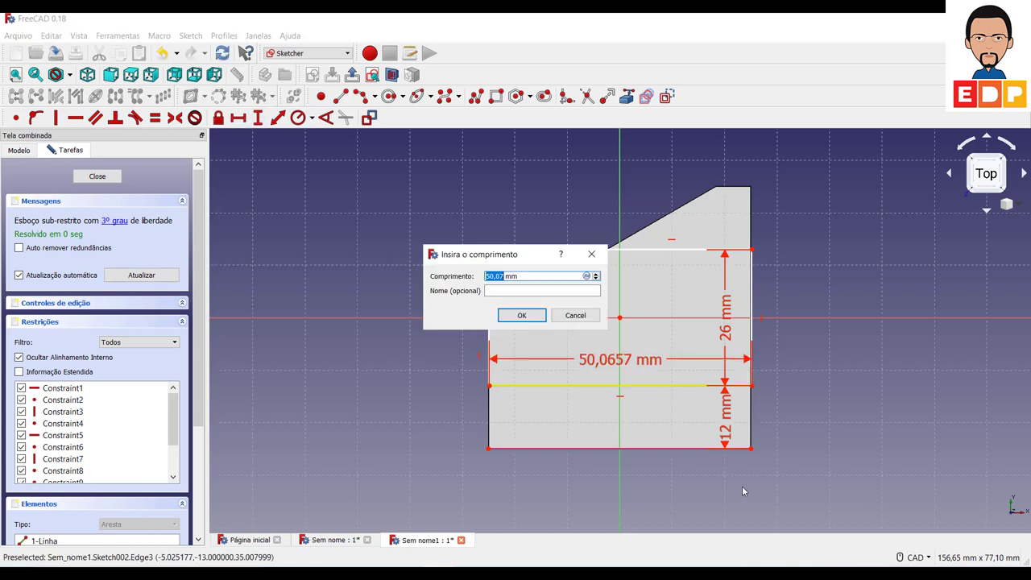
pyautogui.write('0')
pyautogui.press('Return')
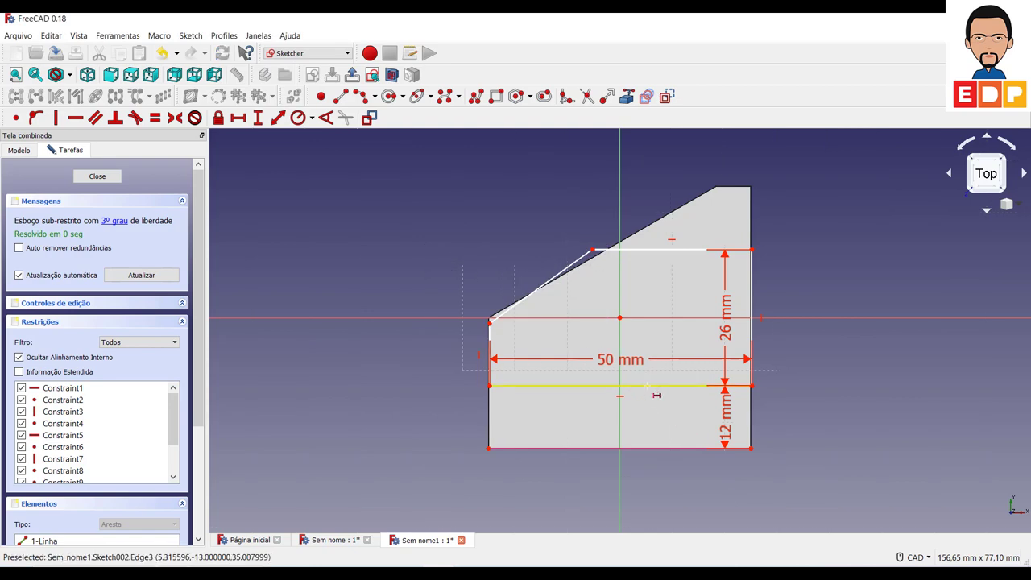
pyautogui.scroll(4, 657, 394)
pyautogui.scroll(-4, 669, 394)
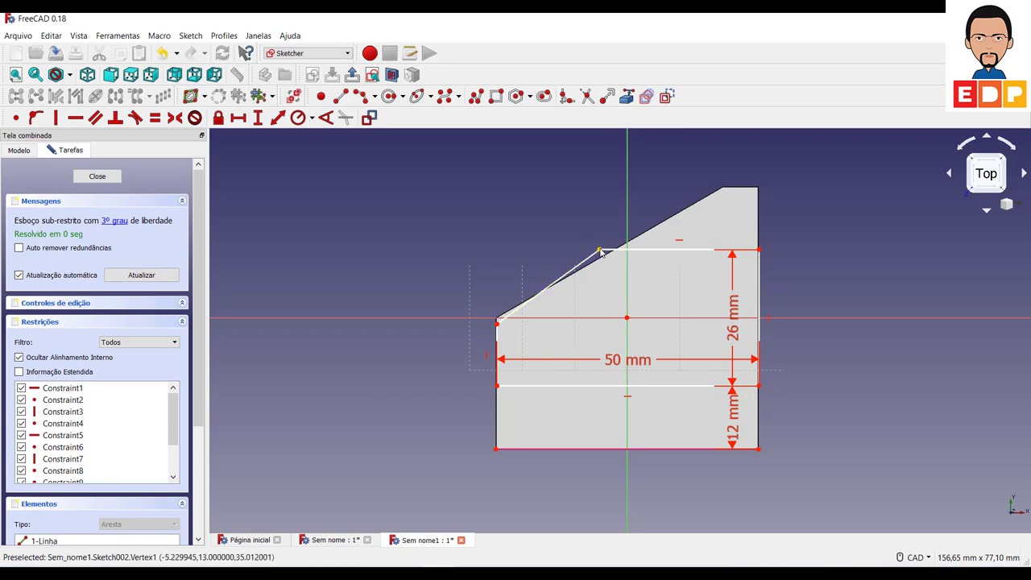
# - Reposition the slope's corners and align its lower-left corner with the horizontal axis
pyautogui.moveTo(600, 252); pyautogui.dragTo(627, 291)
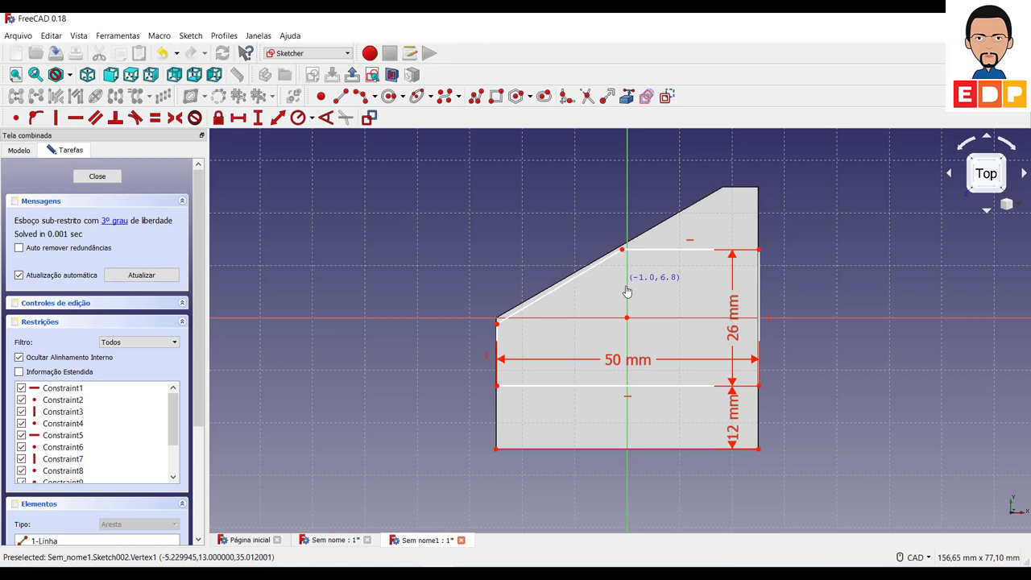
pyautogui.moveTo(497, 324); pyautogui.dragTo(493, 330)
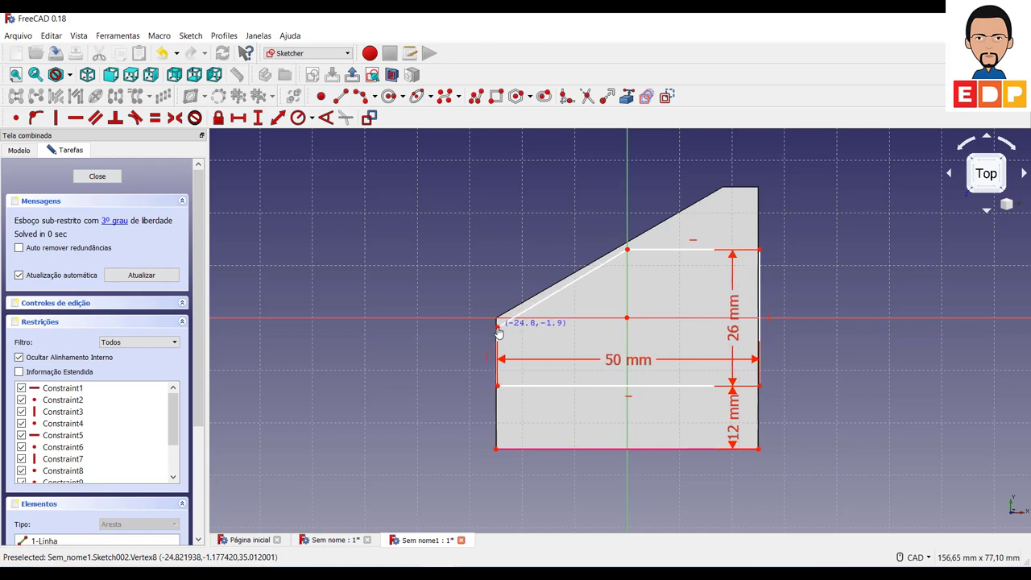
pyautogui.moveTo(493, 330); pyautogui.dragTo(499, 332)
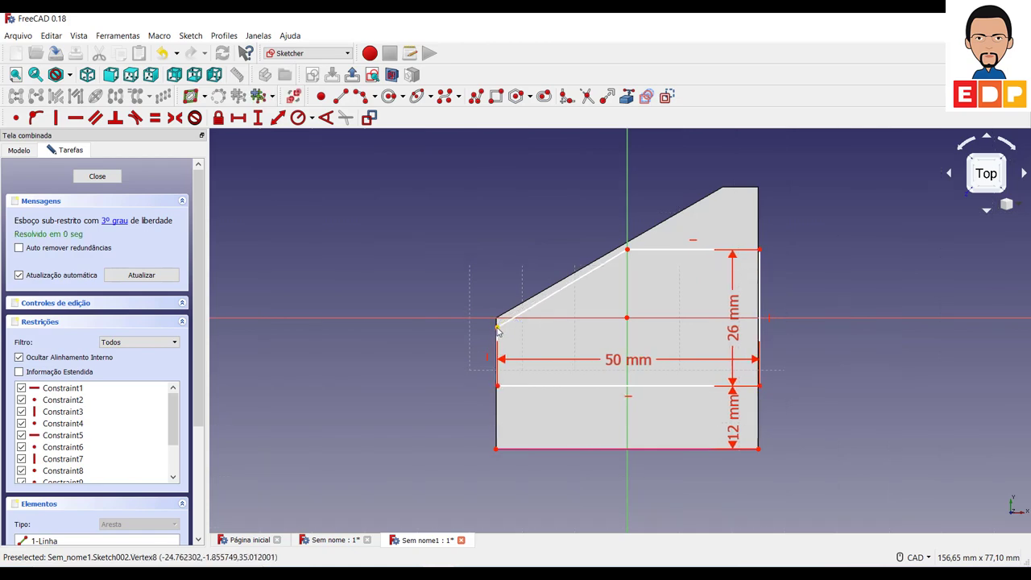
pyautogui.click(497, 323)
pyautogui.click(490, 318)
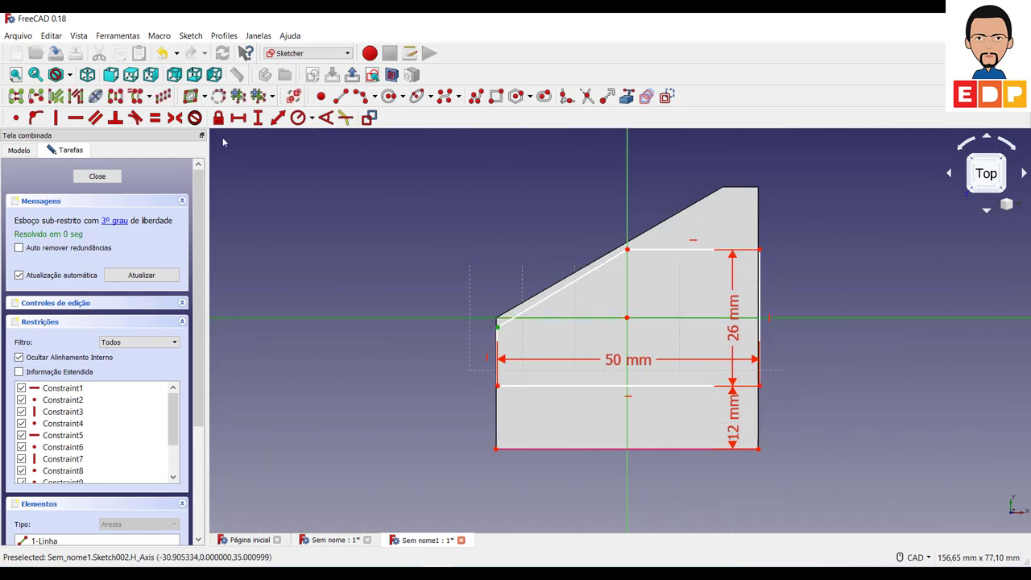
pyautogui.click(35, 121)
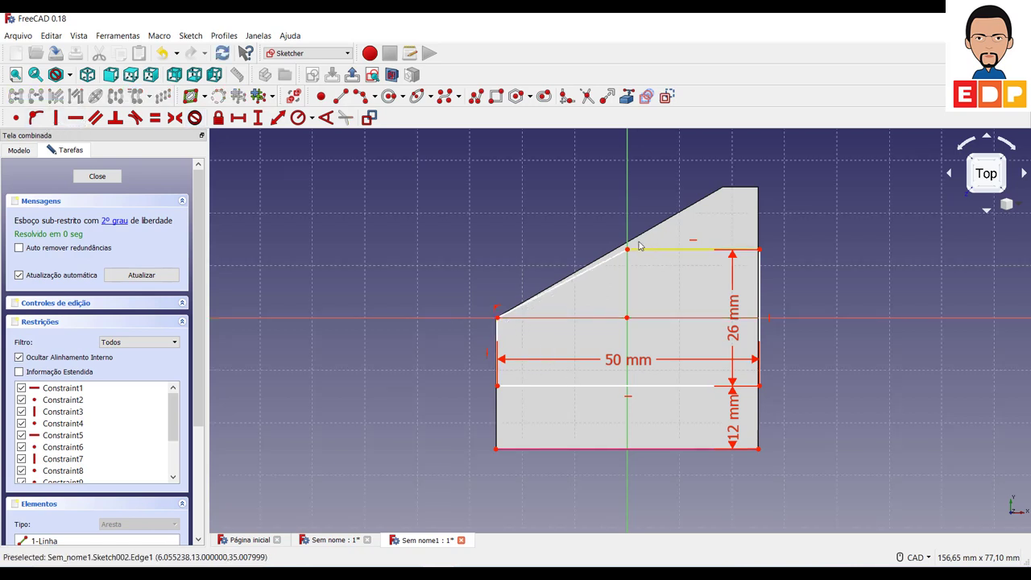
pyautogui.moveTo(628, 253)
pyautogui.mouseDown()
pyautogui.moveTo(618, 256)
pyautogui.moveTo(631, 260)
pyautogui.mouseUp()
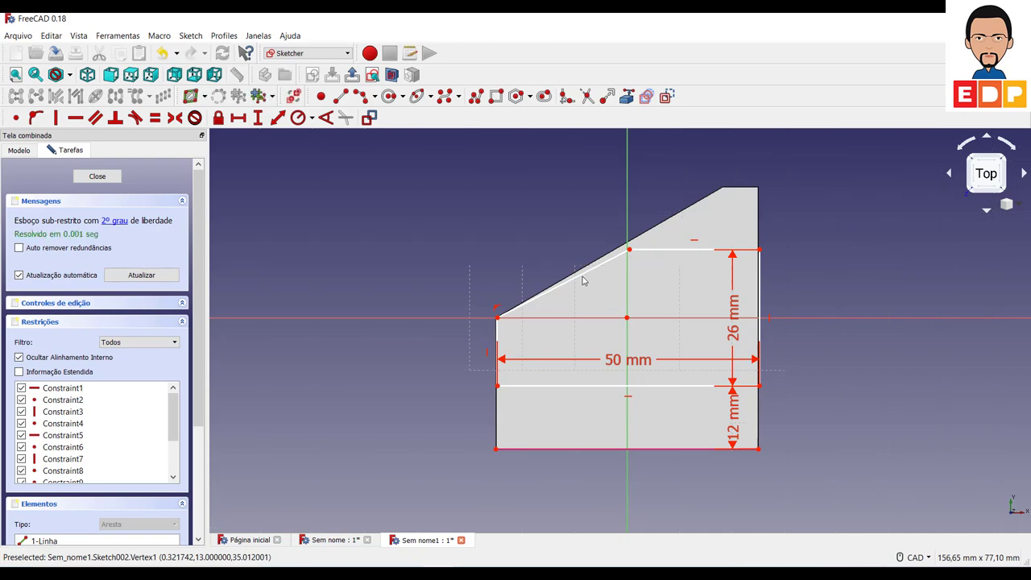
# - Constrain the sloped edge to 30° from the horizontal axis, then drag the profile into position
pyautogui.click(583, 318)
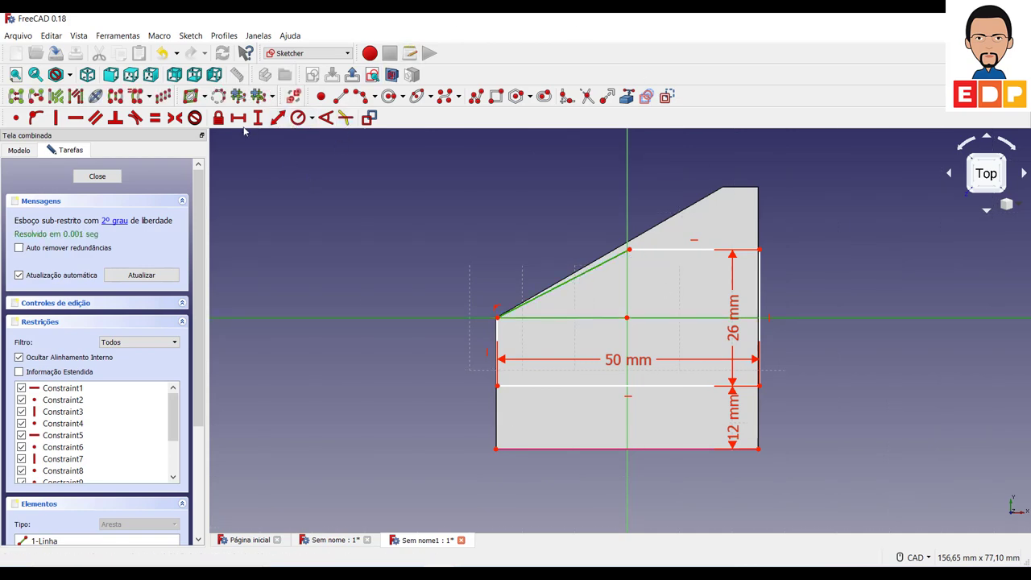
pyautogui.click(321, 121)
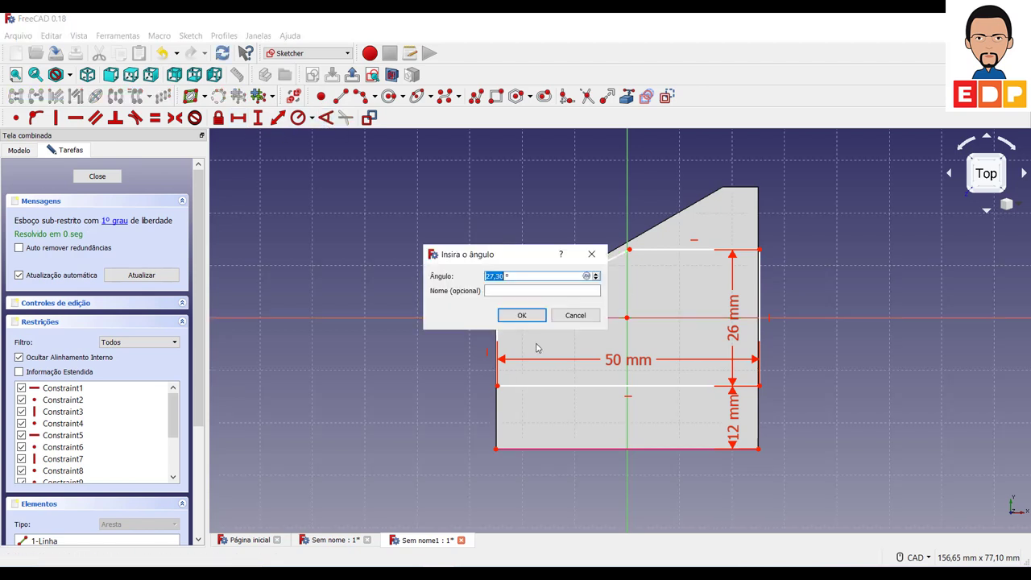
pyautogui.write('0')
pyautogui.press('Return')
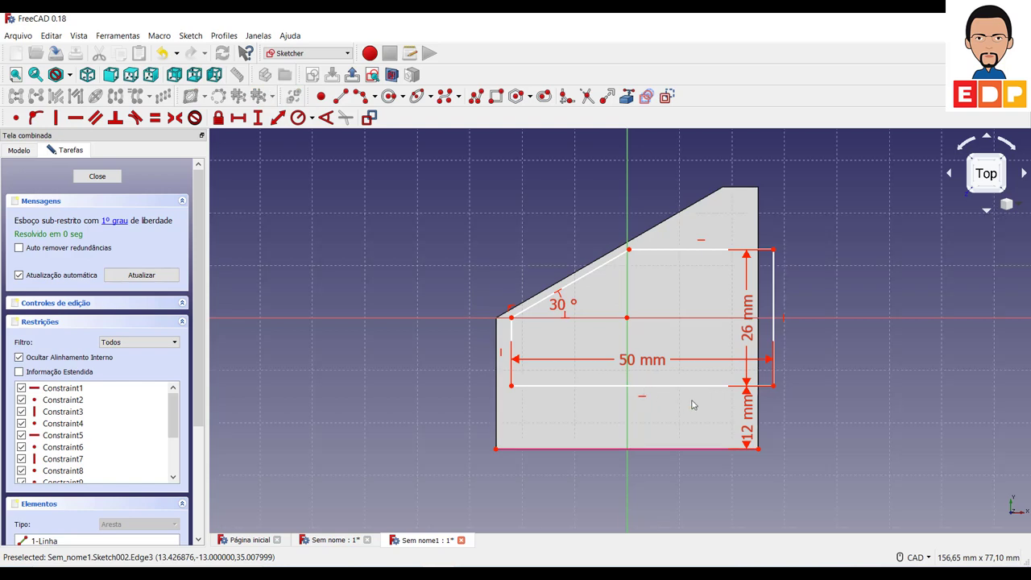
pyautogui.moveTo(699, 393)
pyautogui.mouseDown()
pyautogui.moveTo(651, 400)
pyautogui.moveTo(725, 416)
pyautogui.moveTo(685, 421)
pyautogui.moveTo(728, 435)
pyautogui.moveTo(677, 429)
pyautogui.moveTo(697, 430)
pyautogui.moveTo(588, 380)
pyautogui.mouseUp()
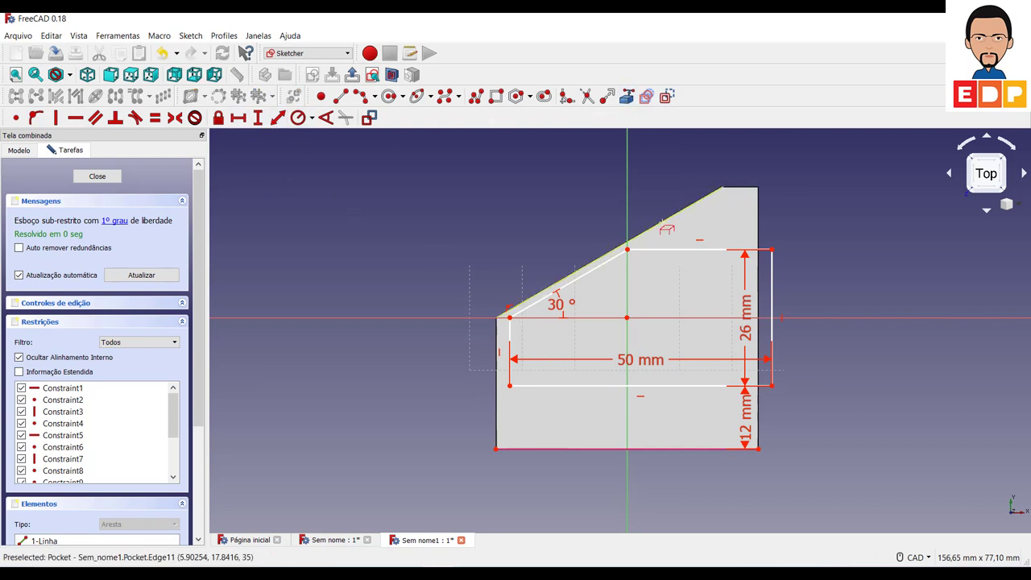
# - Reference the block's angled edge as external geometry and put the slope corner on it
pyautogui.click(665, 219)
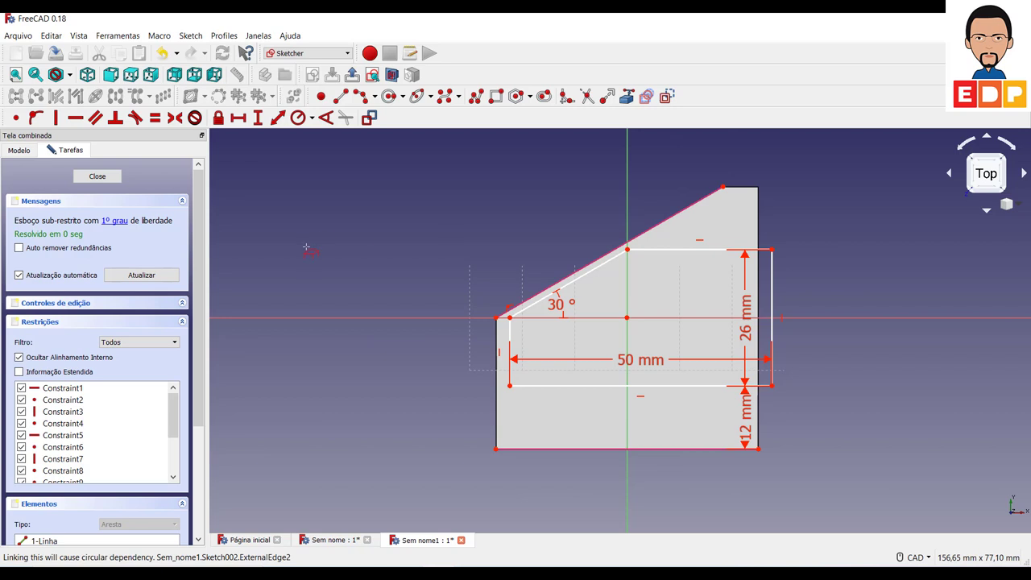
pyautogui.rightClick(306, 247)
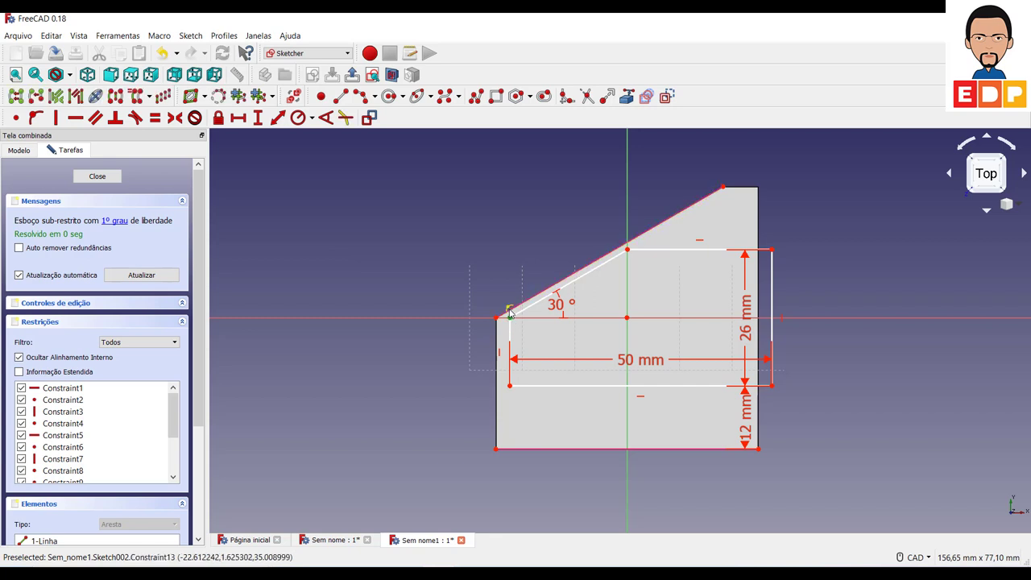
pyautogui.click(536, 300)
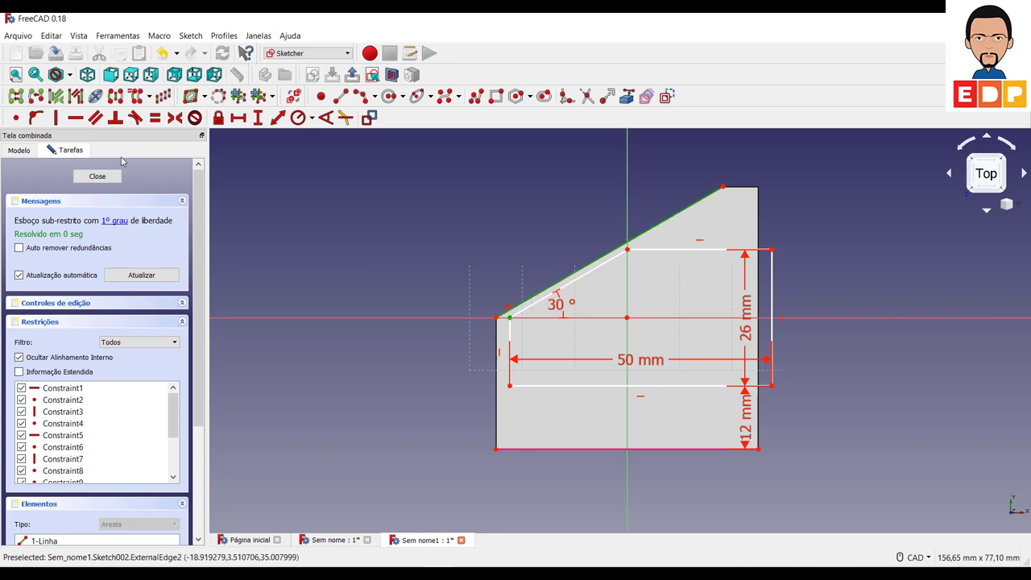
pyautogui.click(35, 118)
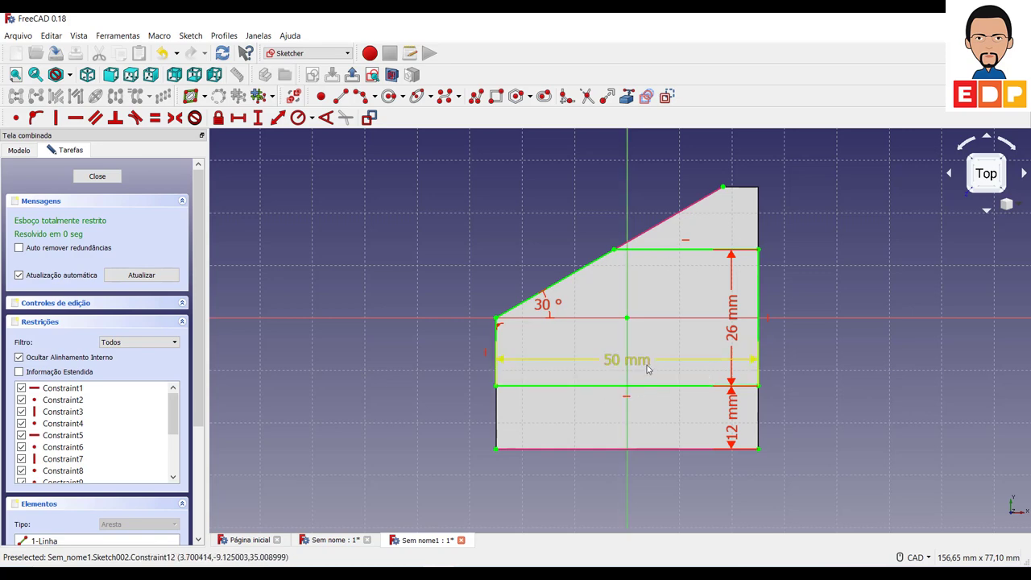
# - Move the 50, 26 and 12 mm dimensions outside the shape and close the sketch
pyautogui.moveTo(648, 360); pyautogui.dragTo(651, 499)
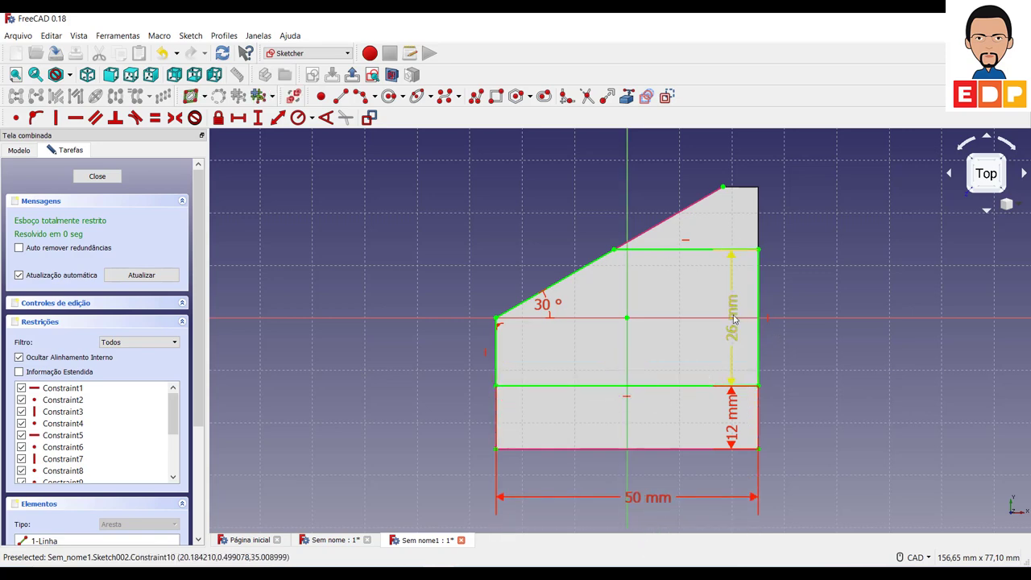
pyautogui.moveTo(731, 320); pyautogui.dragTo(839, 340)
pyautogui.moveTo(734, 416); pyautogui.dragTo(843, 422)
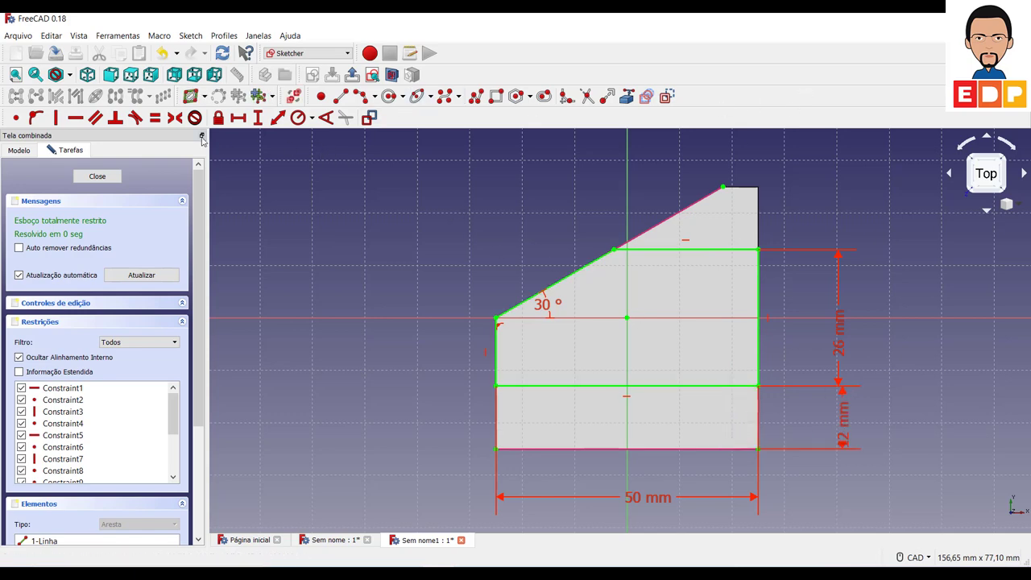
pyautogui.click(103, 178)
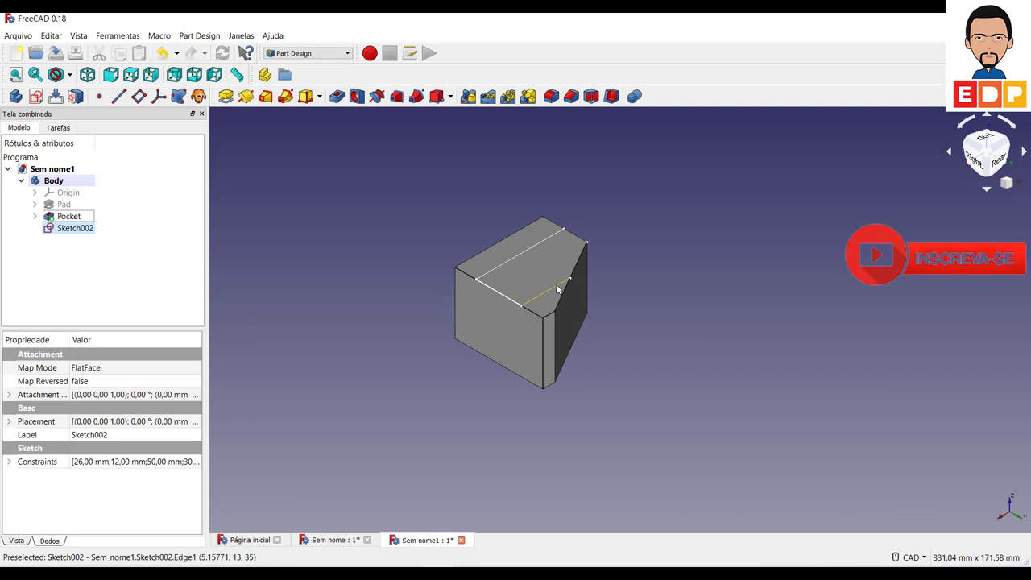
# - Pocket Sketch002 20 mm deep into the block, then select the recessed wall face
pyautogui.click(337, 96)
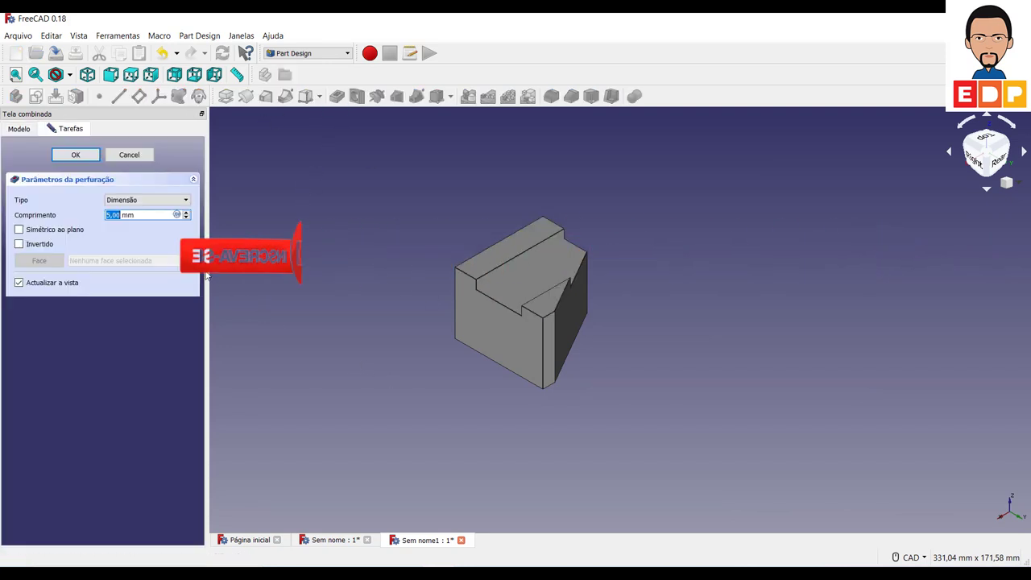
pyautogui.write('20')
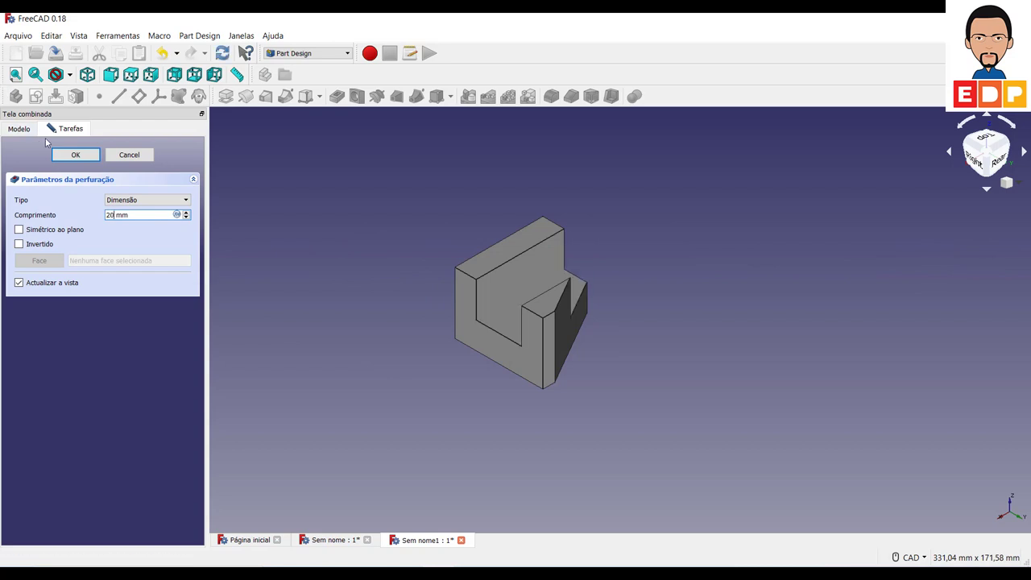
pyautogui.click(74, 156)
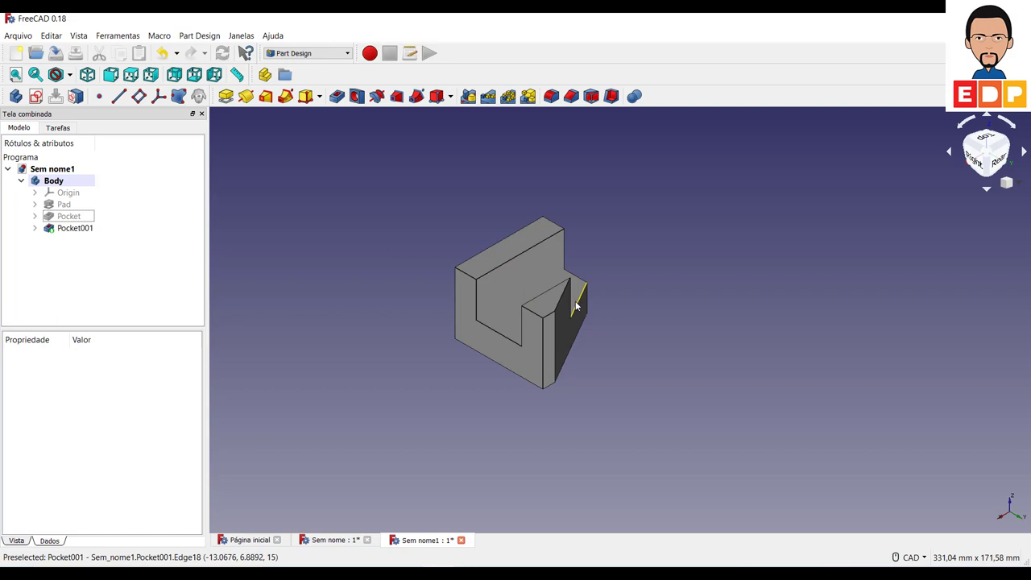
pyautogui.click(523, 284)
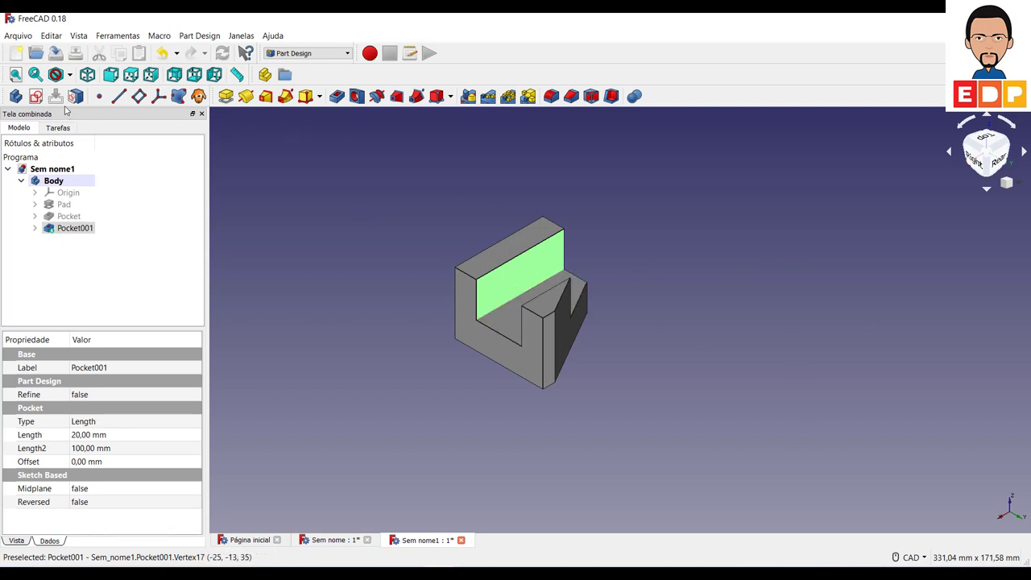
# - Close the accidental empty Sketch003 and delete it from the model tree
pyautogui.click(36, 96)
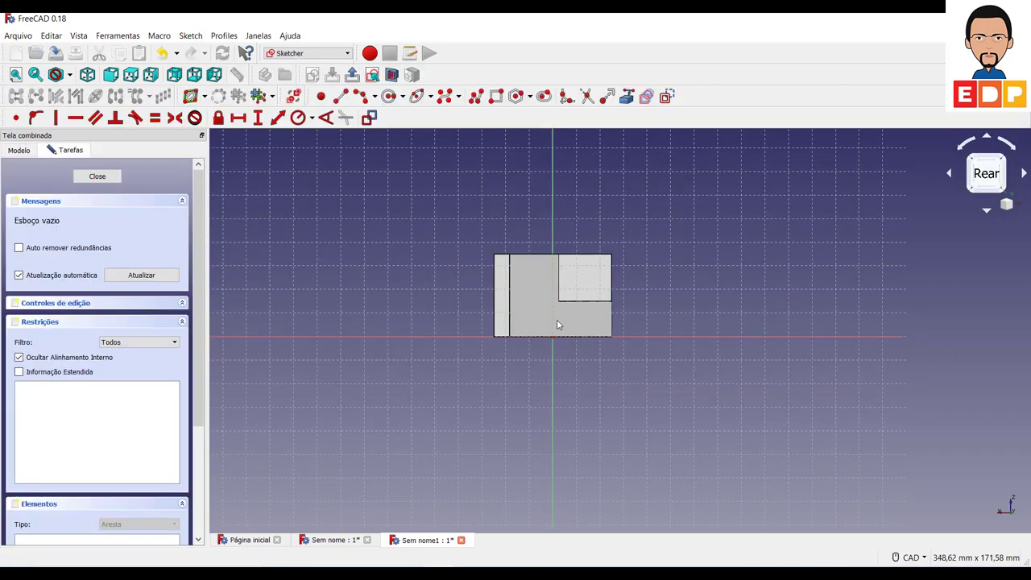
pyautogui.scroll(4, 557, 318)
pyautogui.scroll(-2, 558, 316)
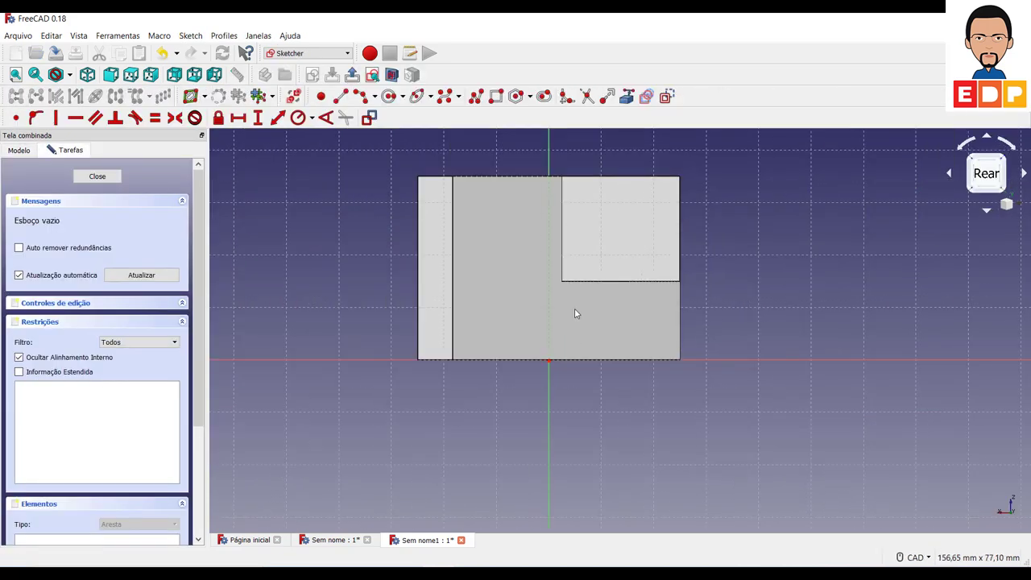
pyautogui.click(97, 175)
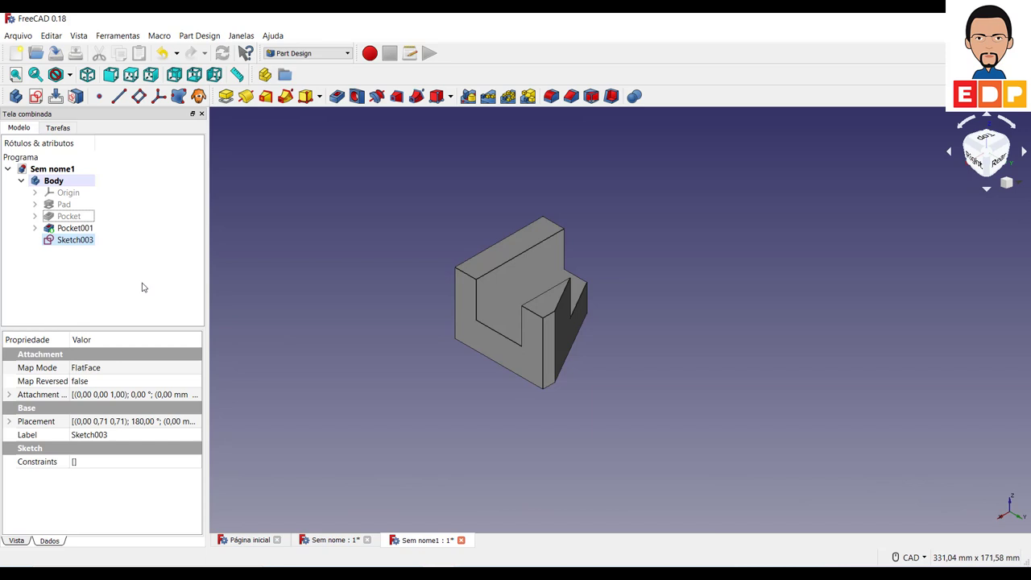
pyautogui.rightClick(77, 240)
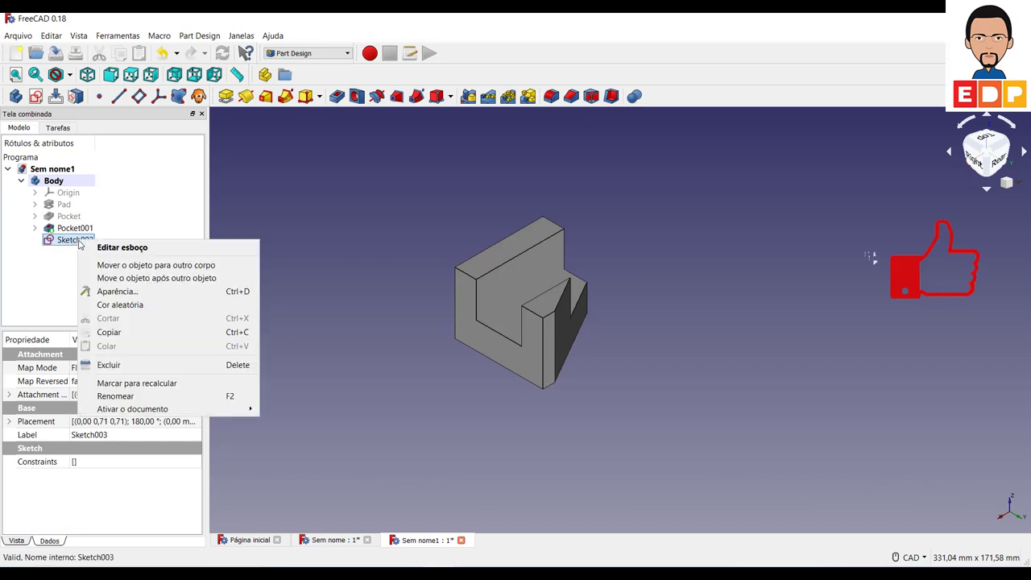
pyautogui.click(129, 366)
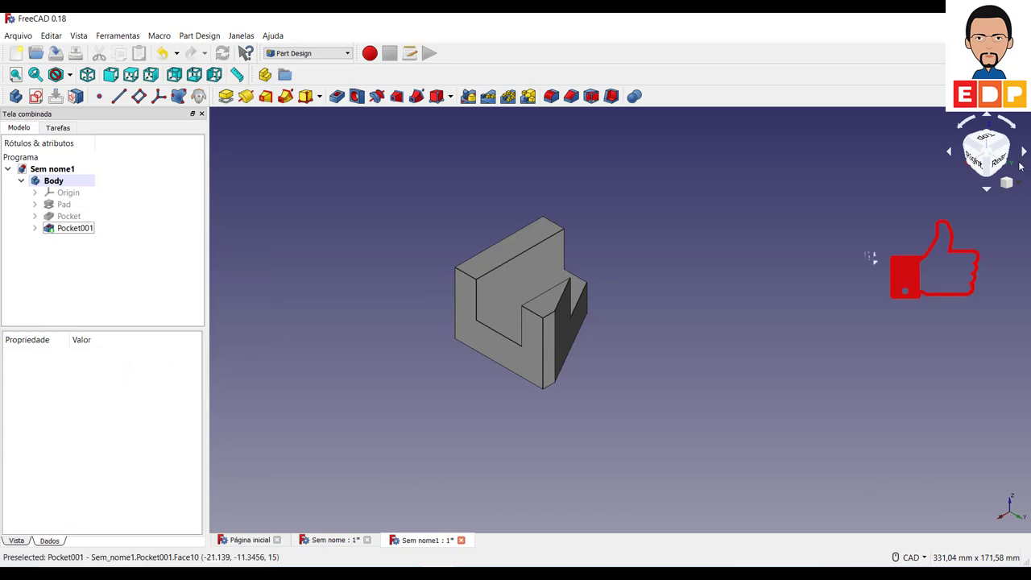
# - Pick the block's front face, view it head-on, and create a sketch on it
pyautogui.click(976, 157)
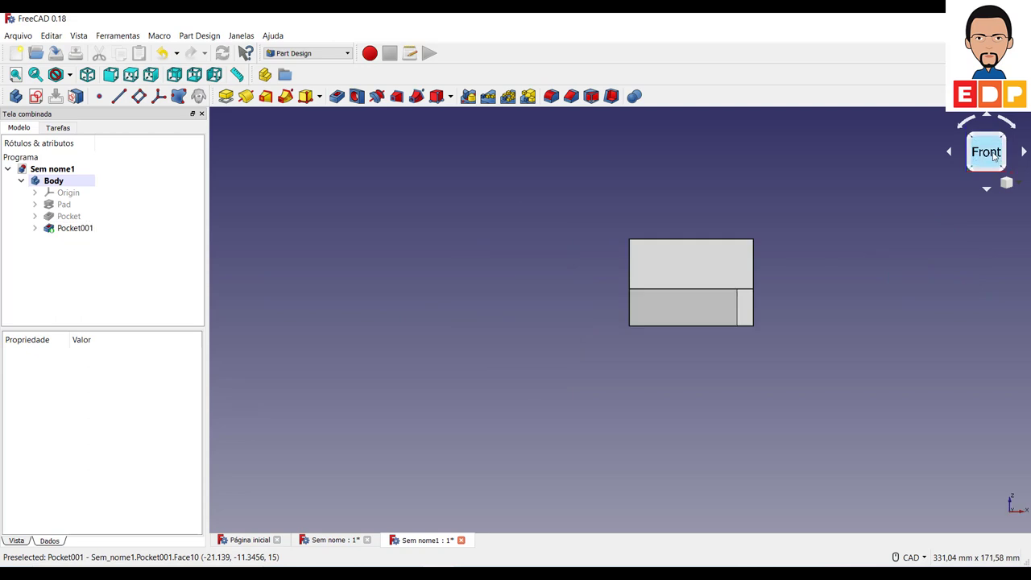
pyautogui.click(1004, 139)
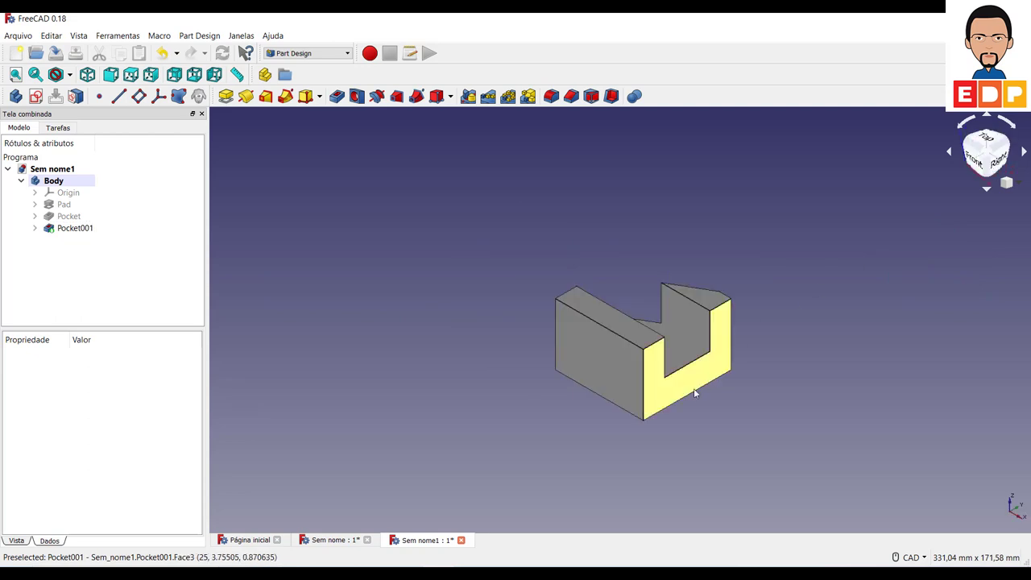
pyautogui.click(607, 356)
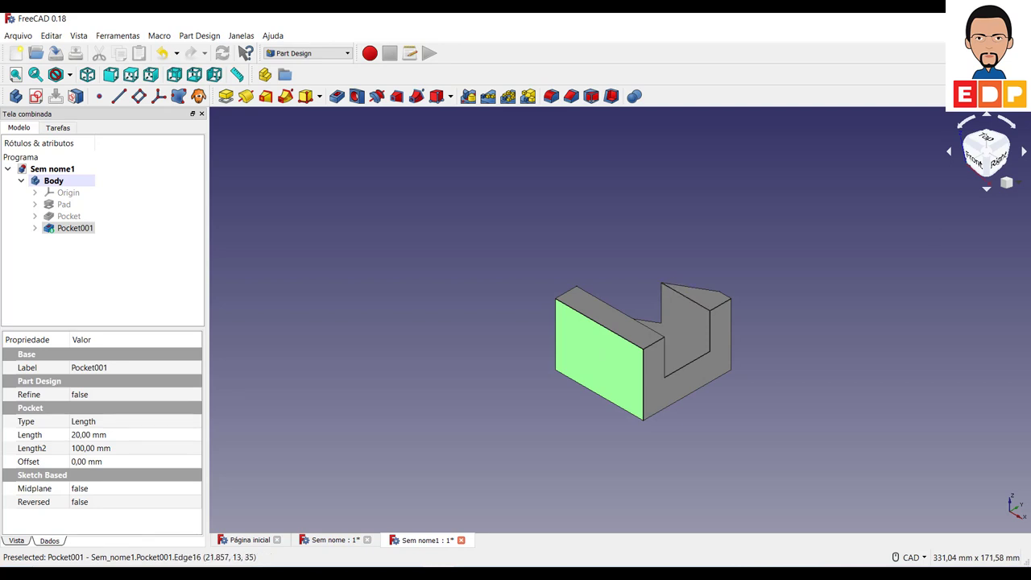
pyautogui.click(974, 161)
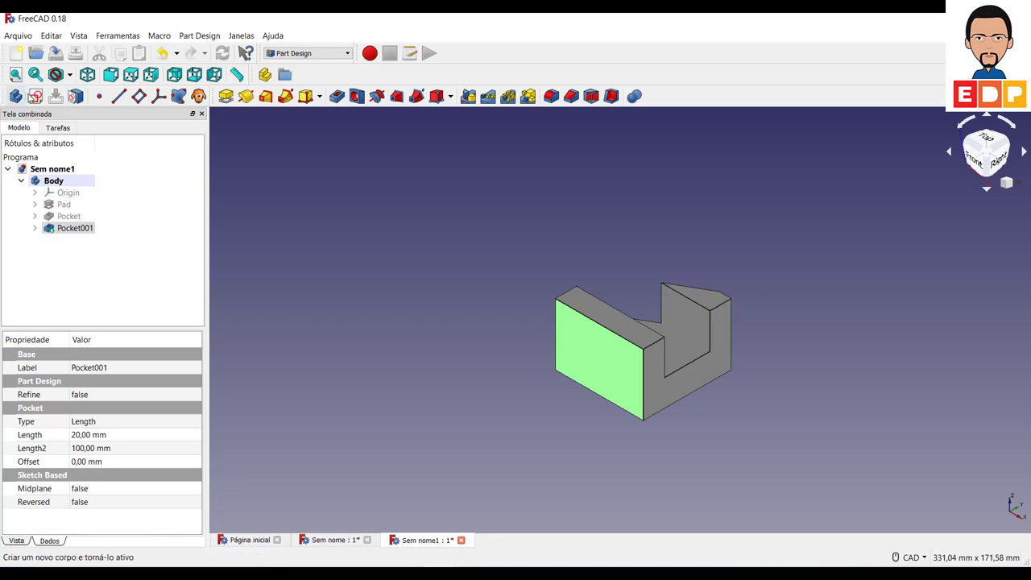
pyautogui.click(35, 96)
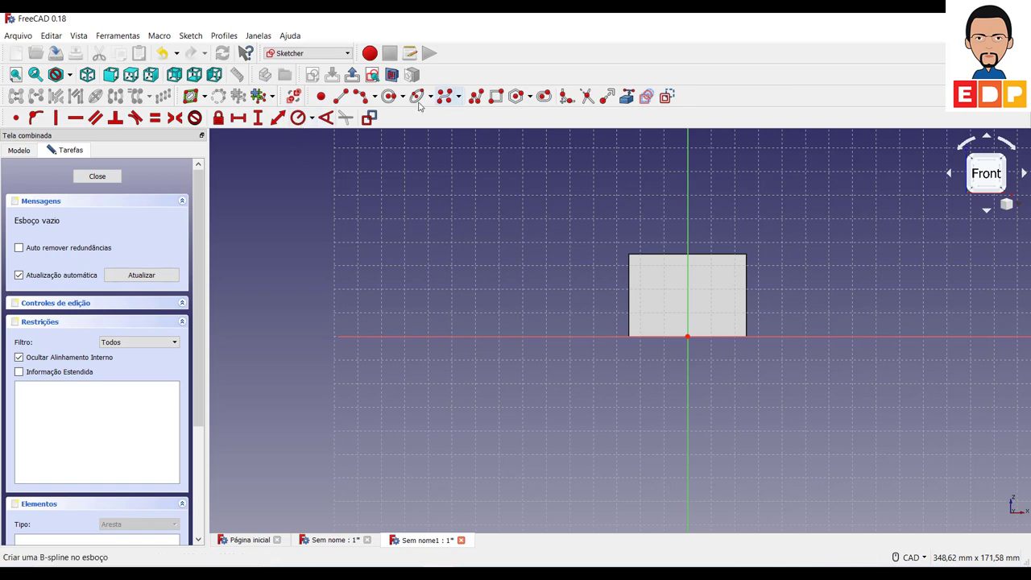
# - Draw a circle with a 5 mm diameter and move it back inside the block outline
pyautogui.click(392, 96)
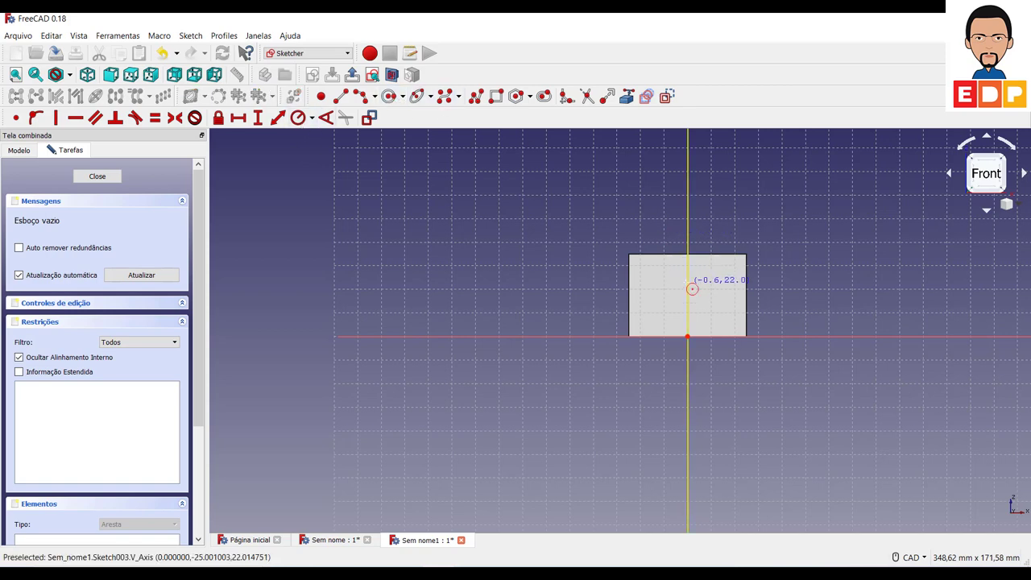
pyautogui.click(687, 282)
pyautogui.click(701, 284)
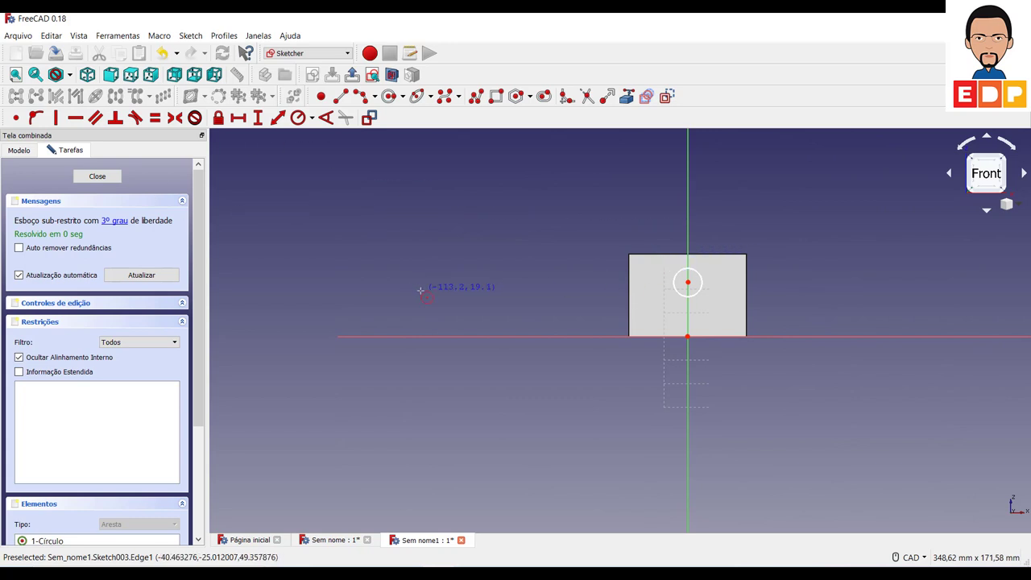
pyautogui.rightClick(806, 324)
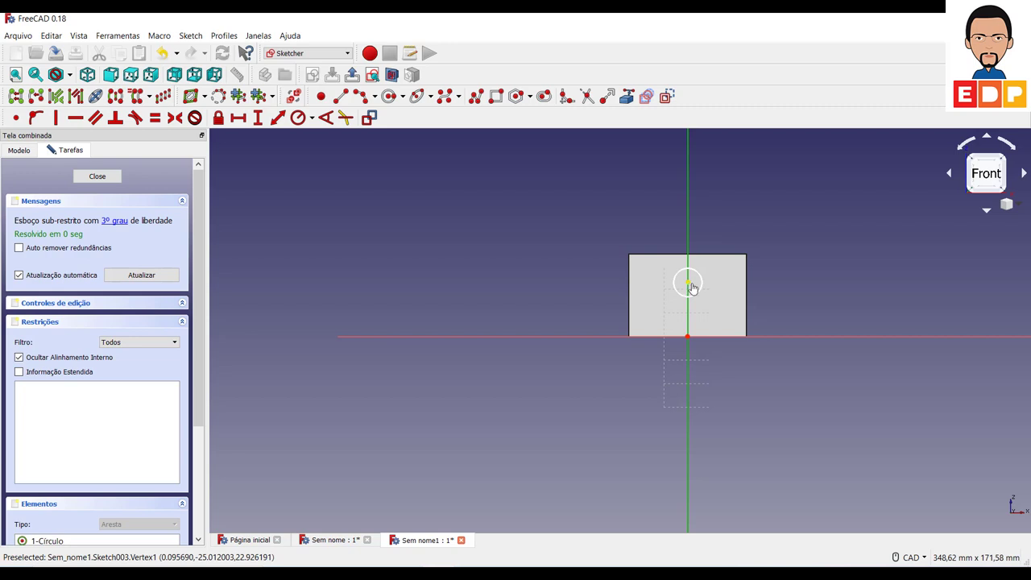
pyautogui.moveTo(688, 283); pyautogui.dragTo(825, 284)
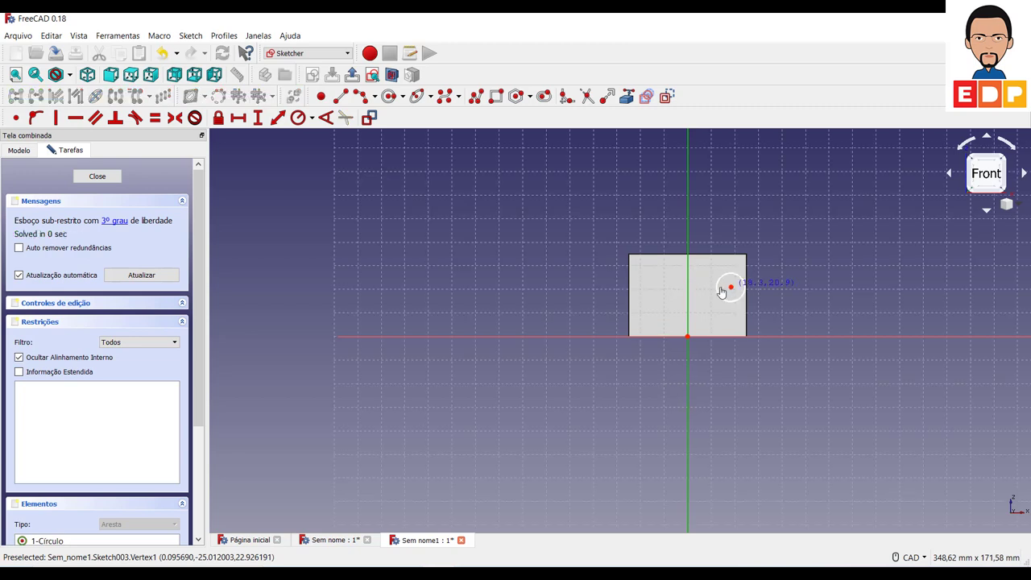
pyautogui.click(826, 283)
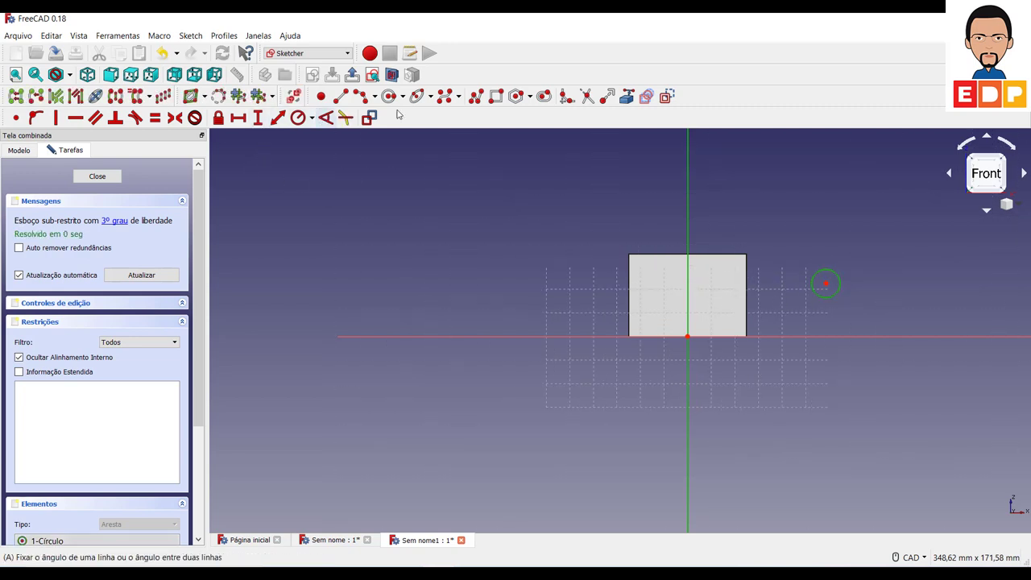
pyautogui.click(311, 119)
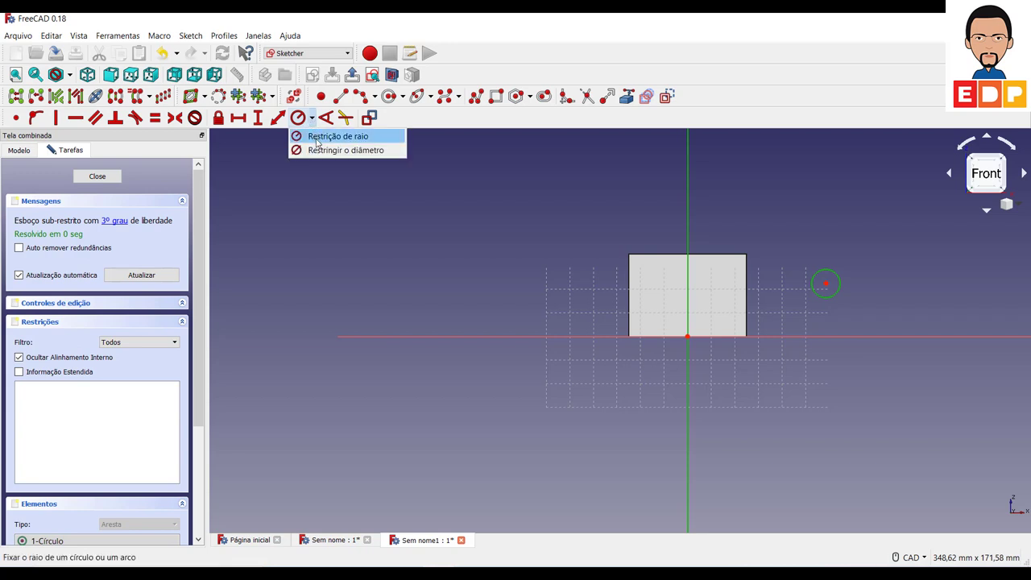
pyautogui.click(339, 150)
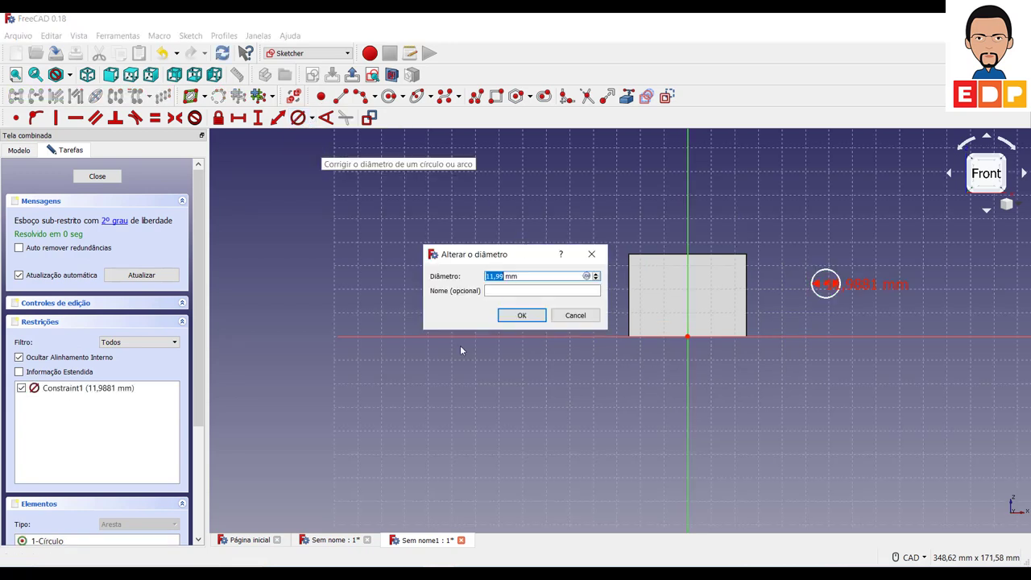
pyautogui.write('5')
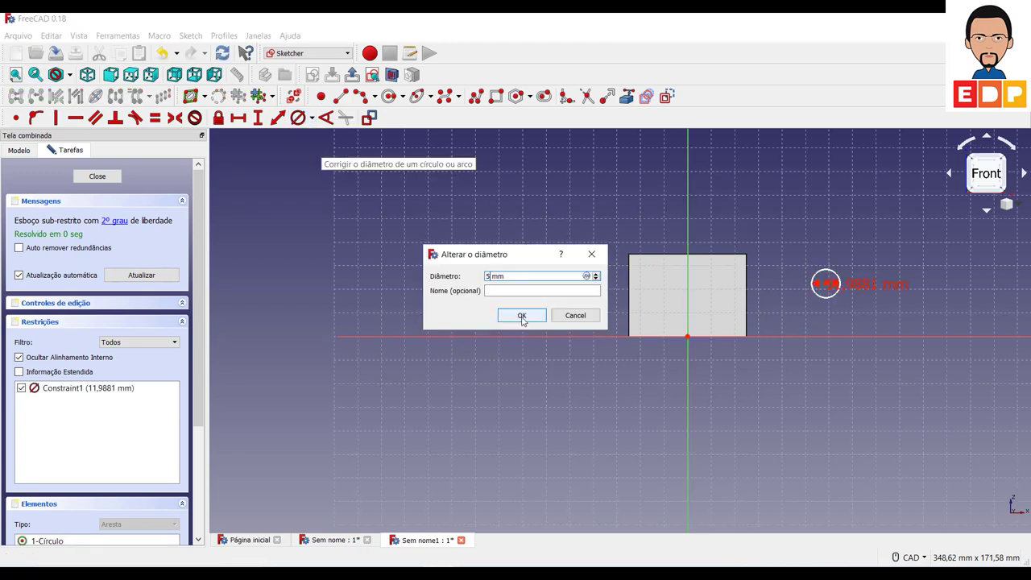
pyautogui.click(521, 316)
pyautogui.scroll(5, 879, 297)
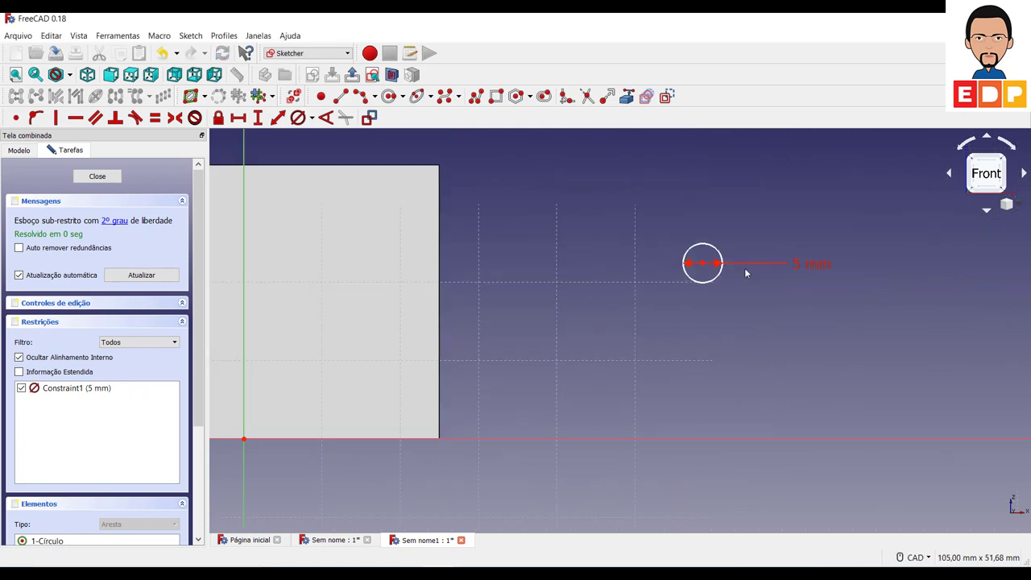
pyautogui.moveTo(702, 263); pyautogui.dragTo(282, 252)
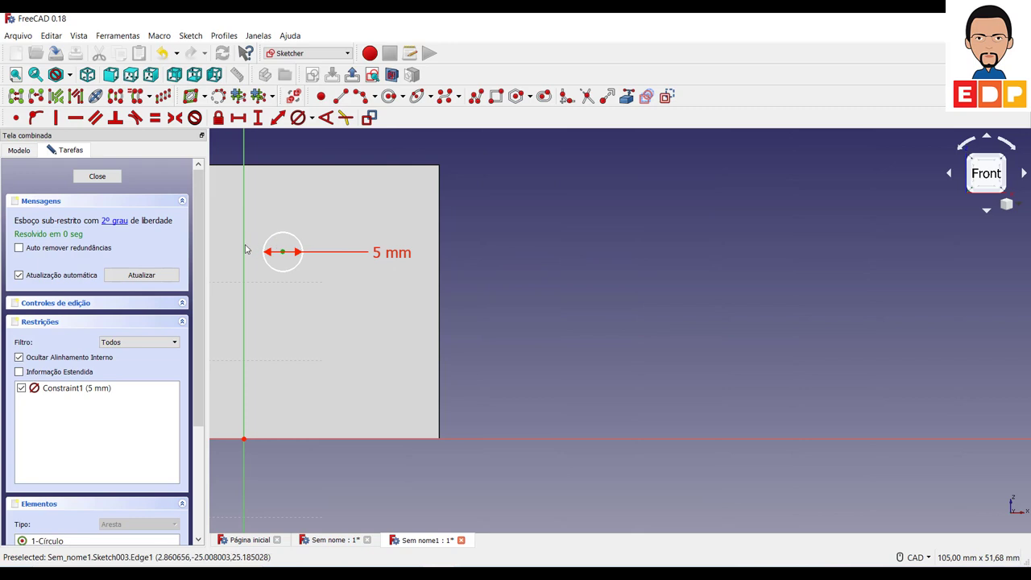
# - Lock the circle centre on the vertical axis, 25 mm above the origin, and close the sketch
pyautogui.click(34, 119)
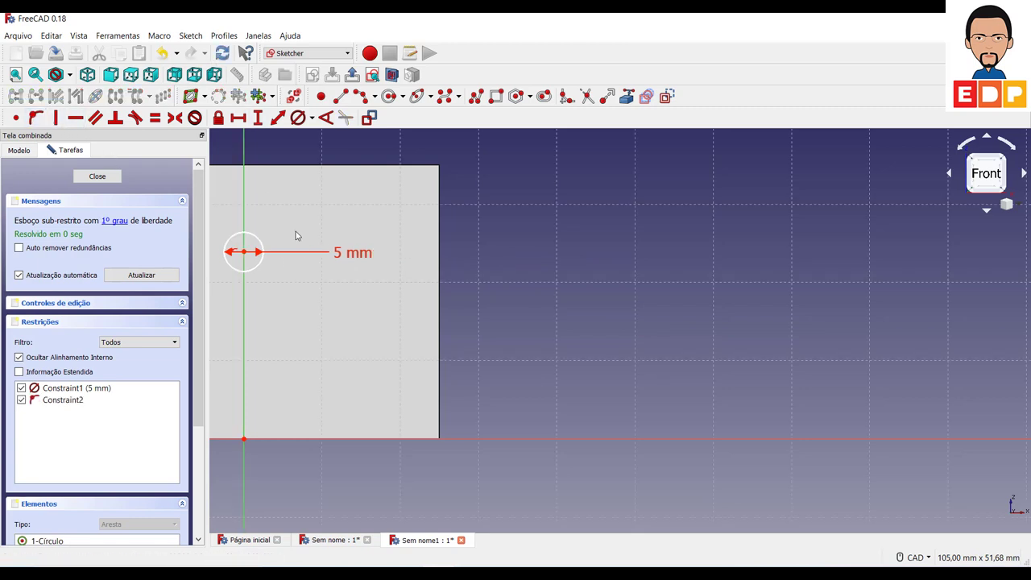
pyautogui.click(246, 255)
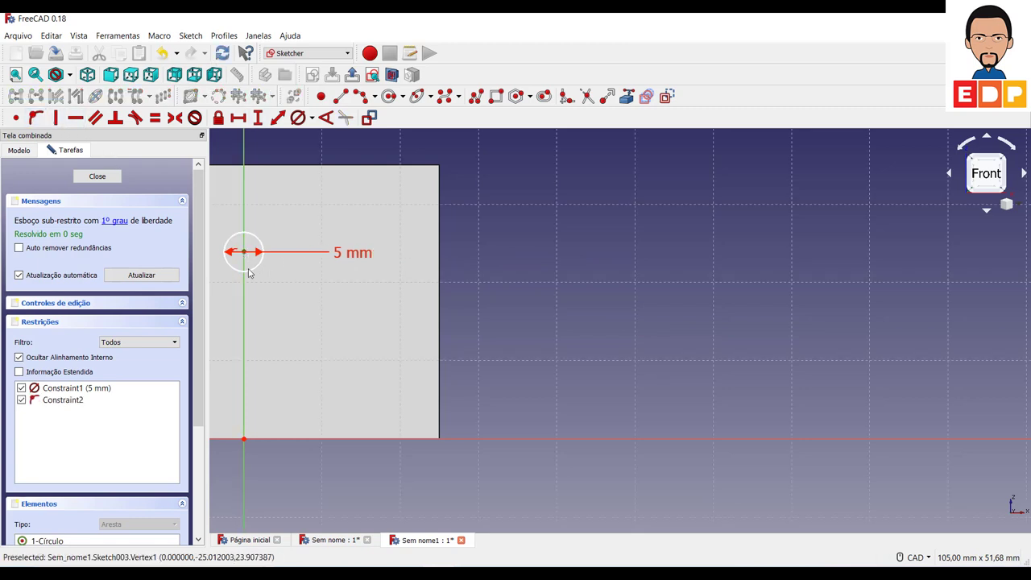
pyautogui.click(245, 444)
pyautogui.click(258, 118)
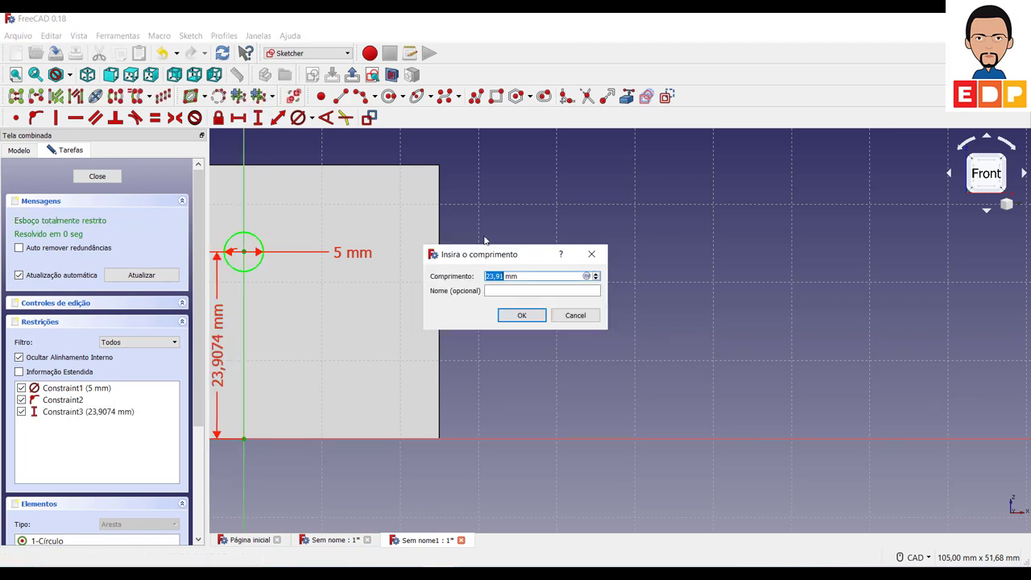
pyautogui.write('25')
pyautogui.press('Return')
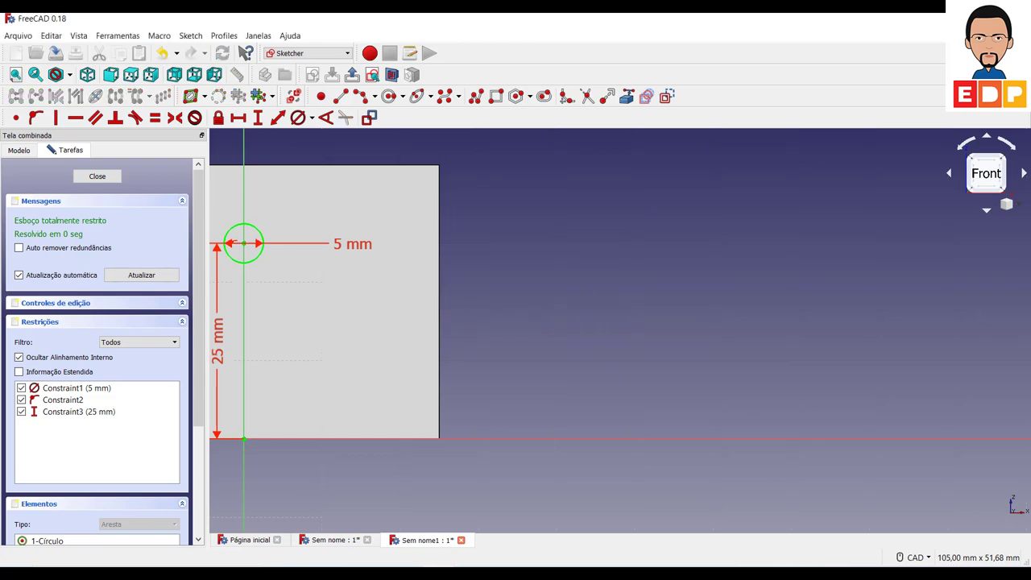
pyautogui.click(1003, 158)
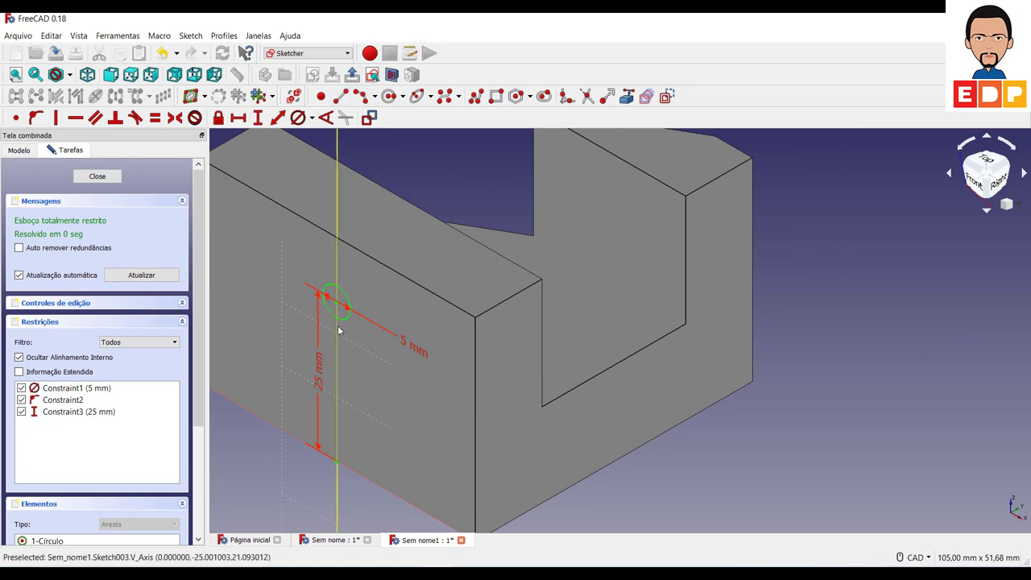
pyautogui.click(96, 176)
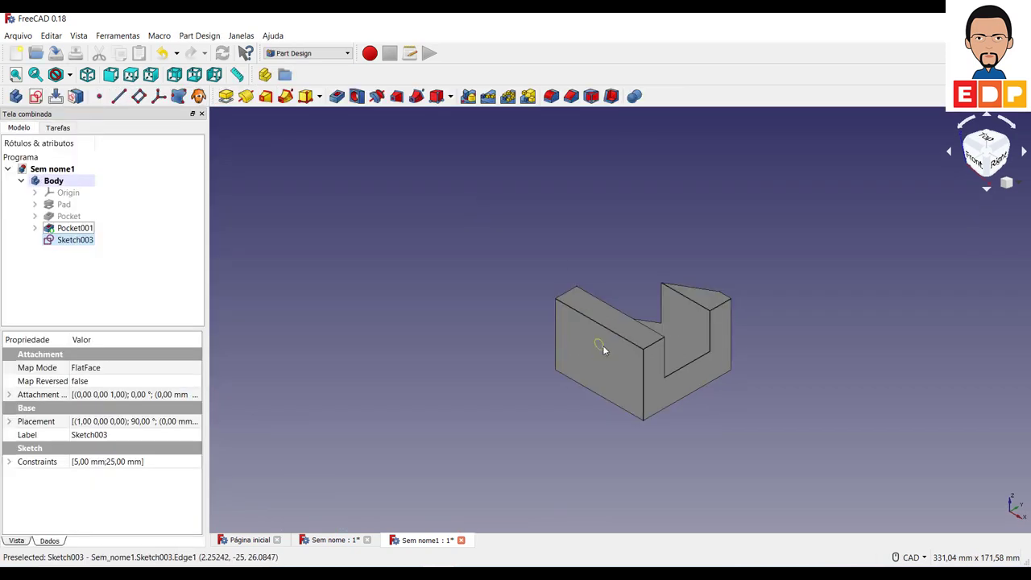
# - Create a pocket from Sketch003 with depth type Até o primeiro
pyautogui.click(336, 97)
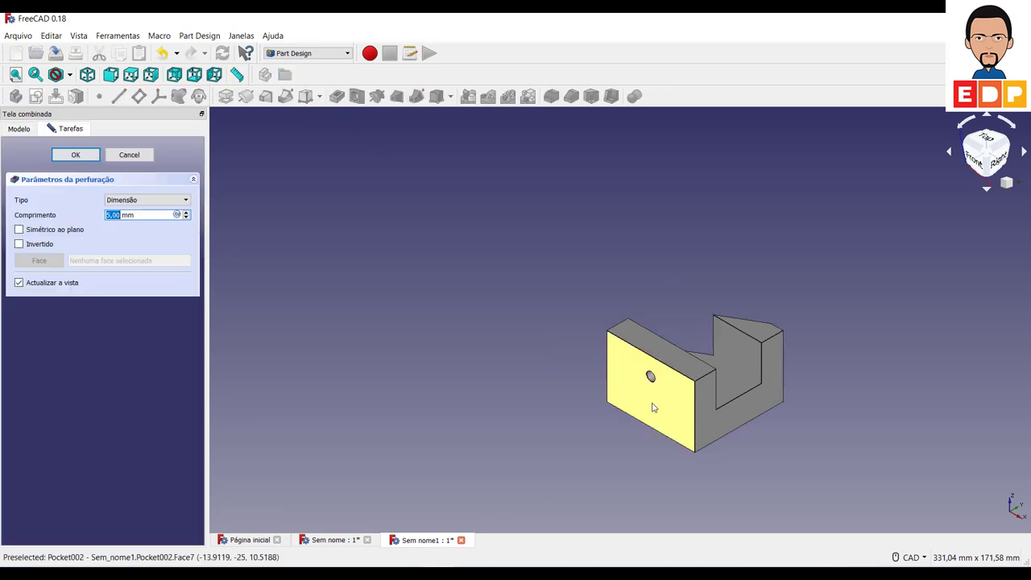
pyautogui.click(129, 202)
pyautogui.click(133, 219)
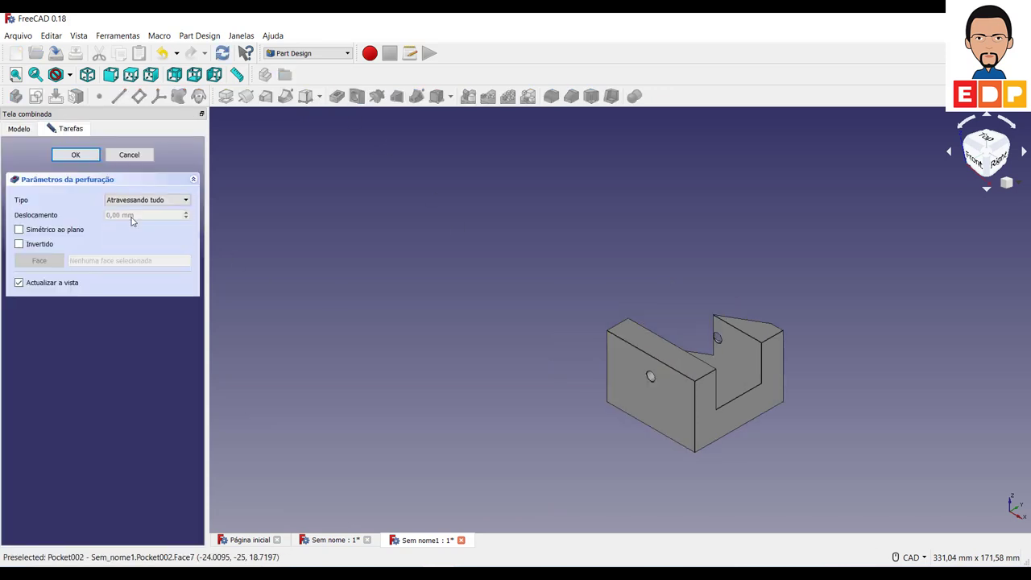
pyautogui.click(138, 202)
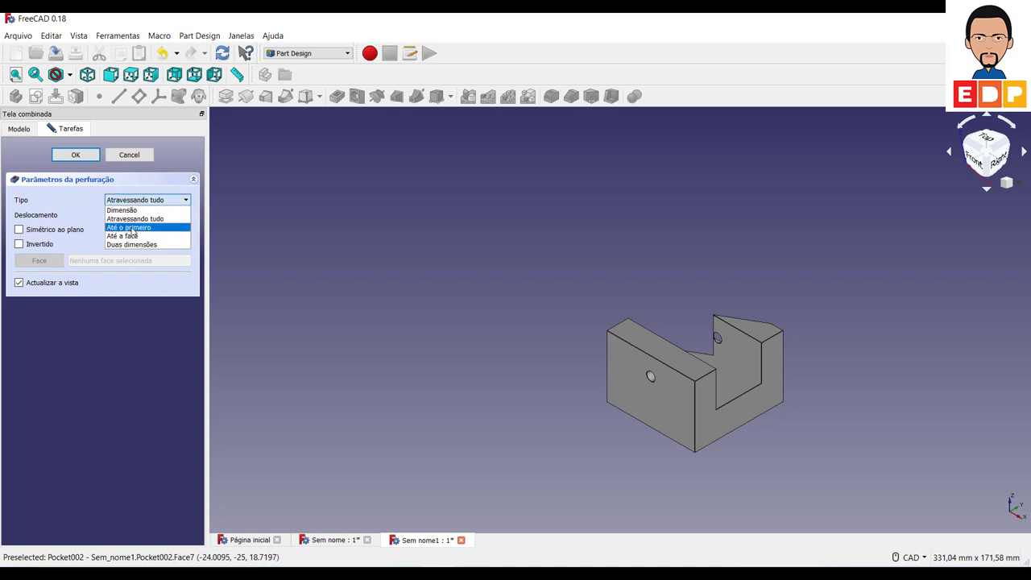
pyautogui.click(133, 229)
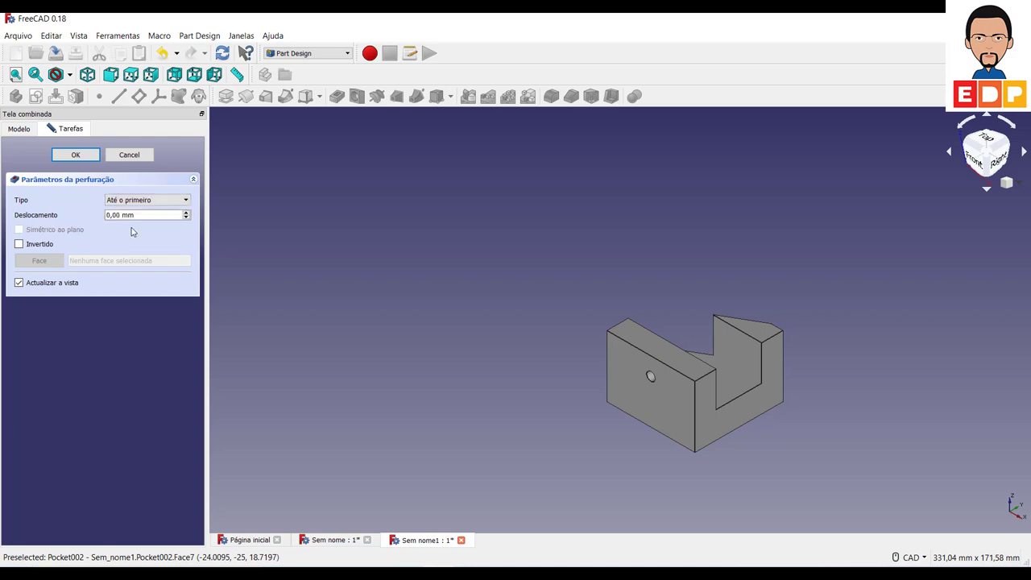
# - Check the hole from the front and rear views of the block
pyautogui.click(964, 157)
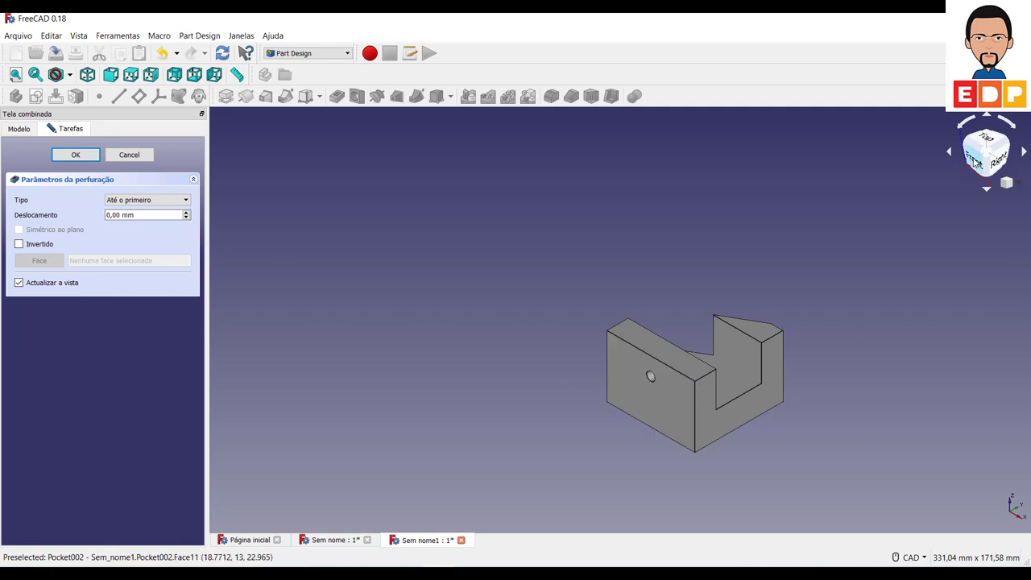
pyautogui.click(1007, 142)
pyautogui.click(1006, 142)
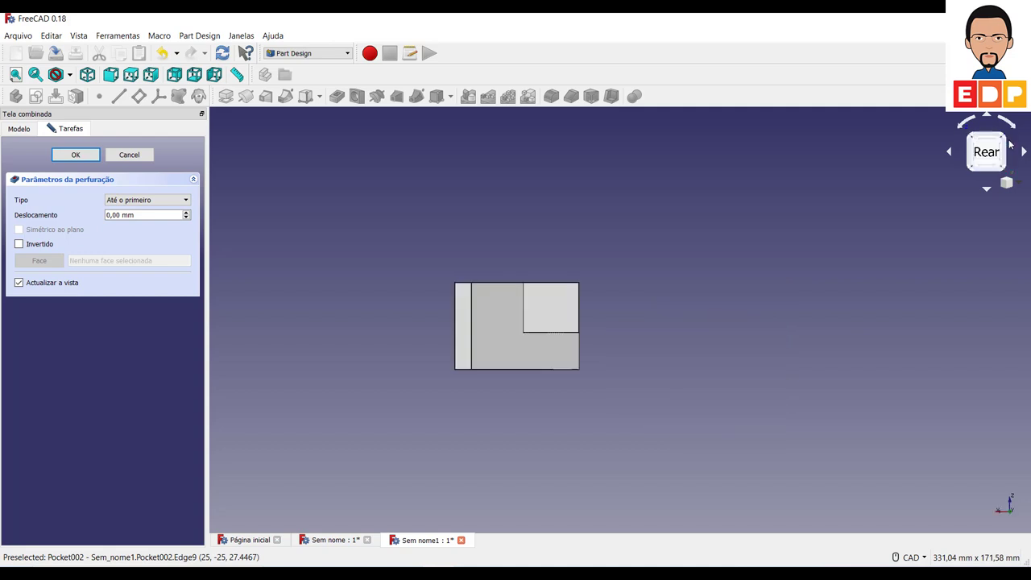
pyautogui.click(1007, 142)
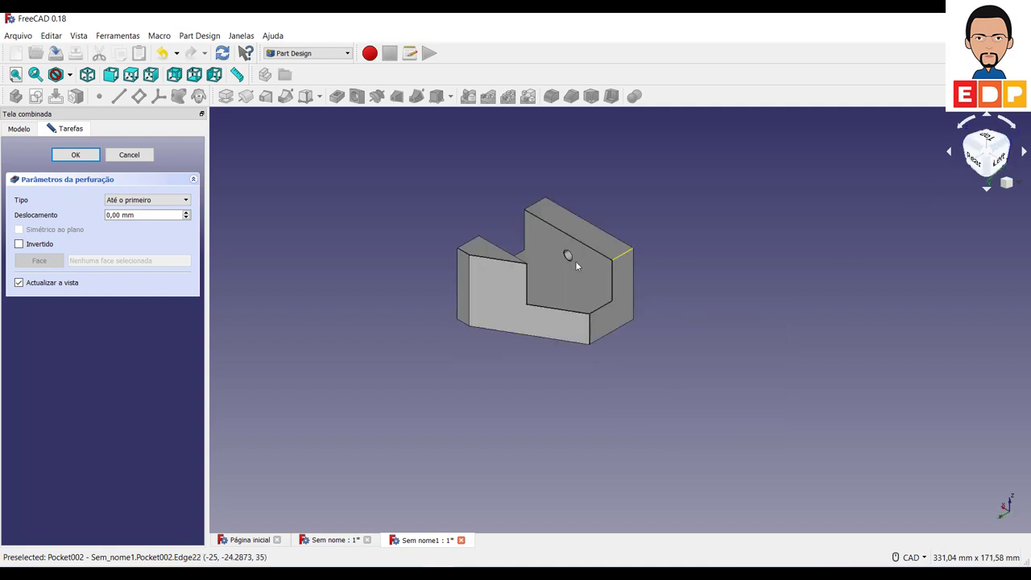